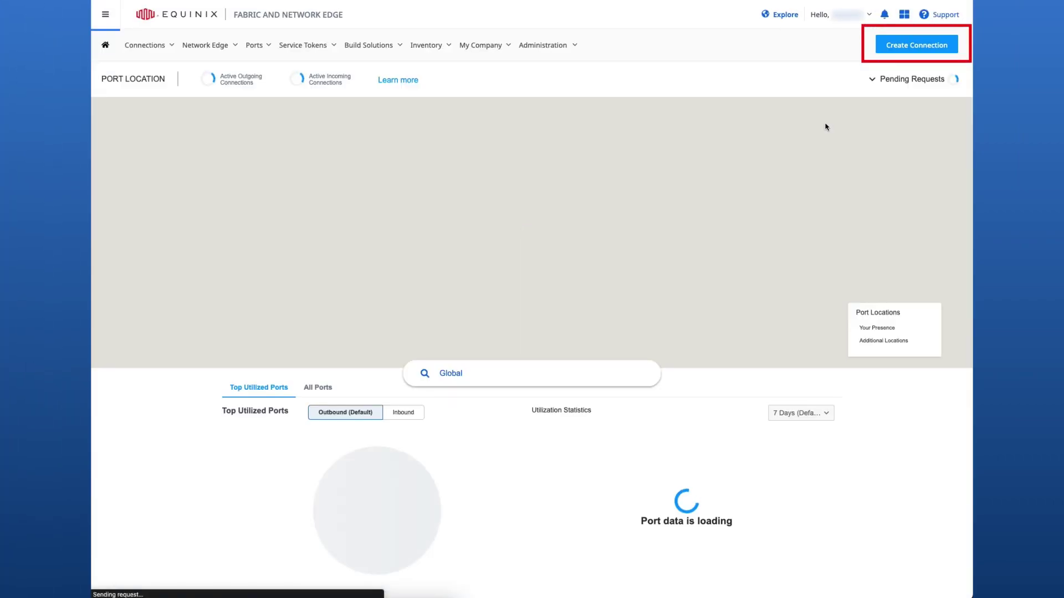
Step: Start a new connection and choose Quick Connect on the Google Cloud Platform card
{"action": "left_click", "coordinate": [894, 49]}
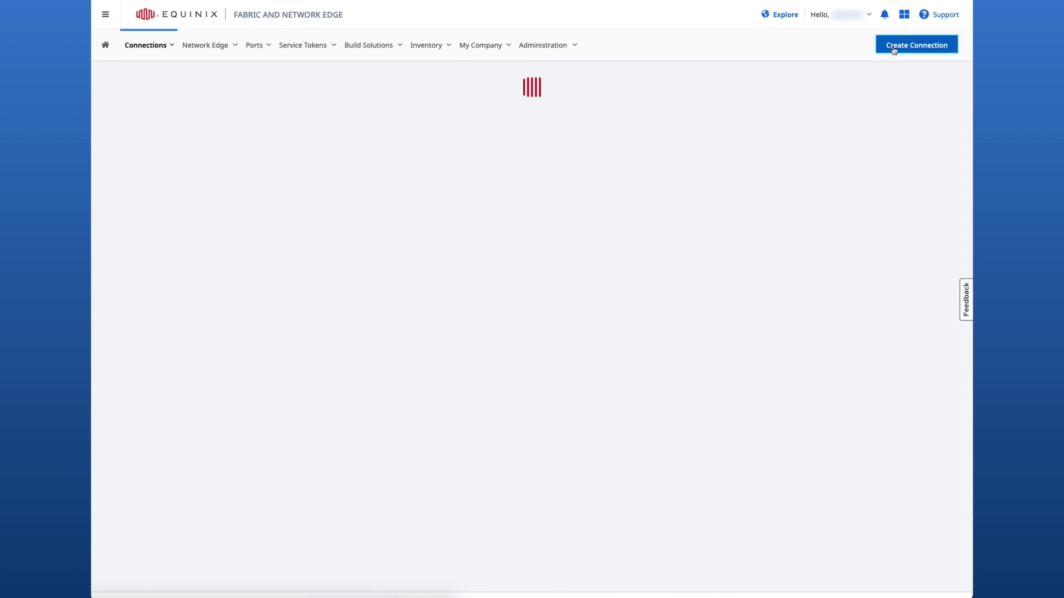
{"action": "scroll", "coordinate": [760, 227], "scroll_direction": "down", "scroll_amount": 5}
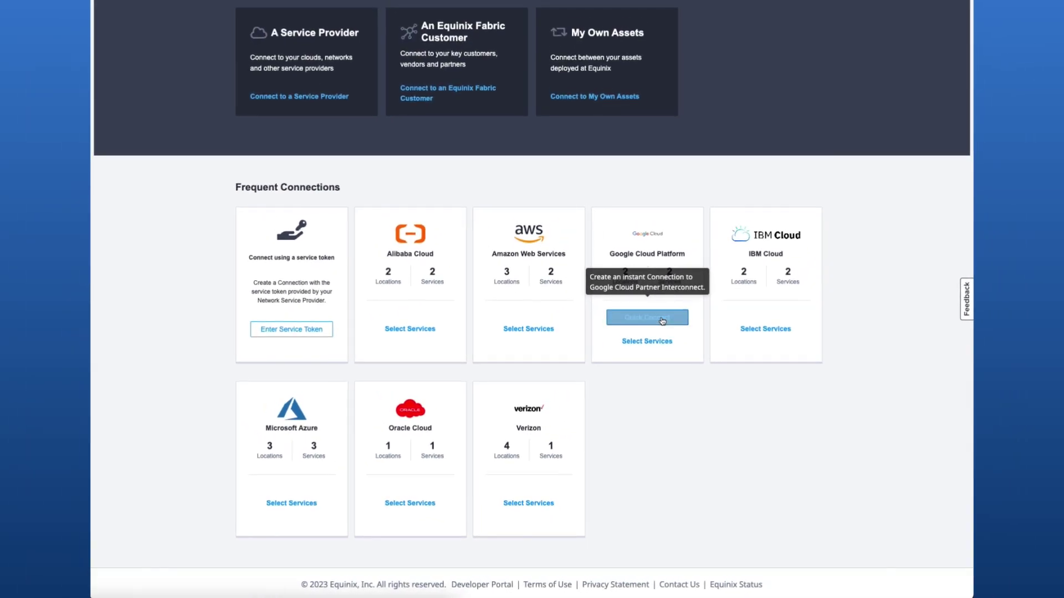
{"action": "left_click", "coordinate": [708, 222]}
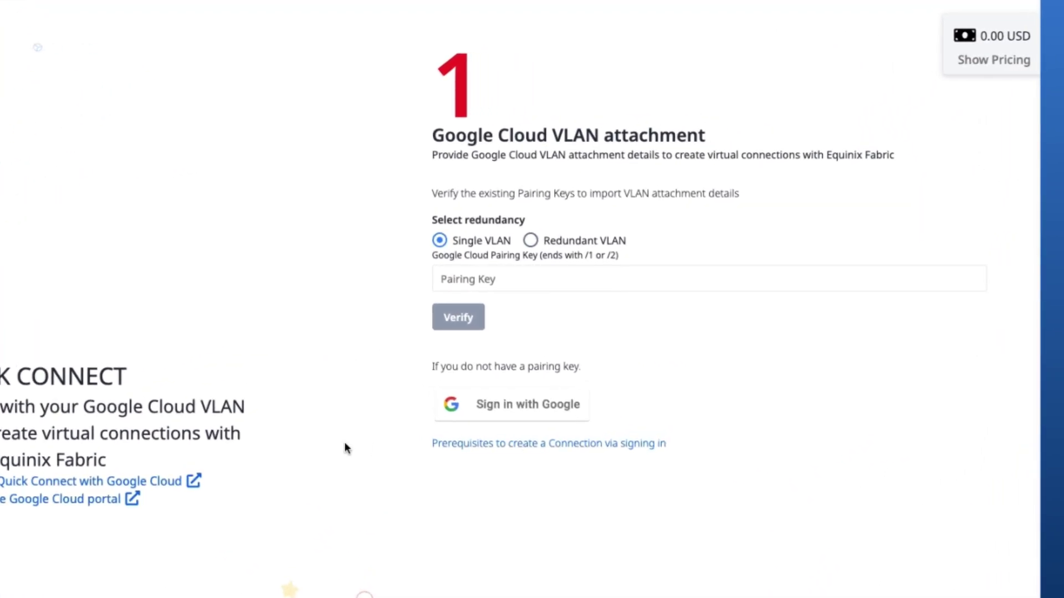
{"action": "left_click", "coordinate": [532, 279]}
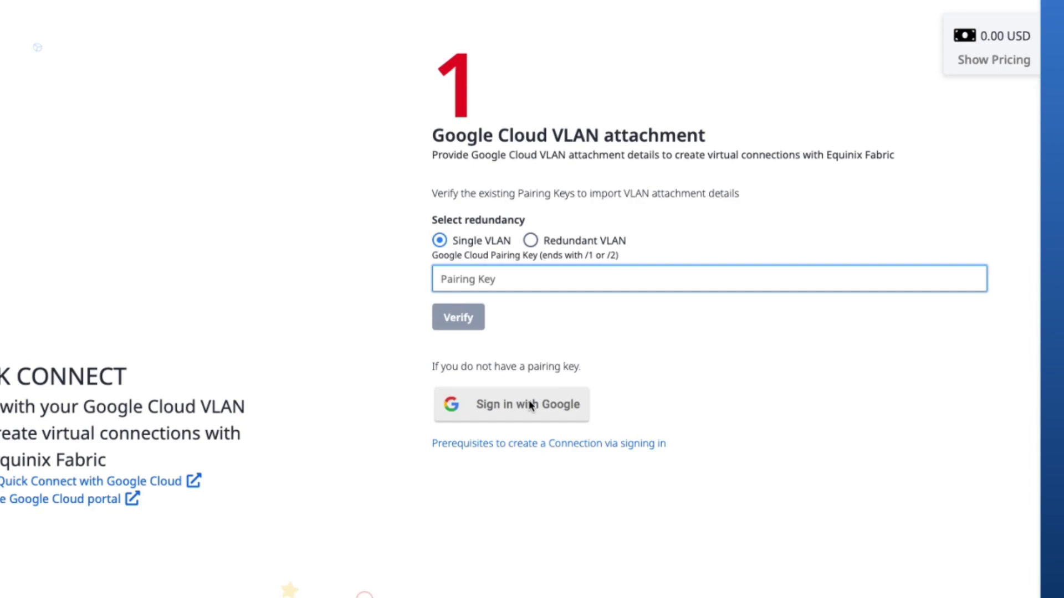
Step: Show the sign-in prerequisites and highlight the Google account, Cloud Router, Compute API, pop-up and private-window notes
{"action": "left_click", "coordinate": [533, 448]}
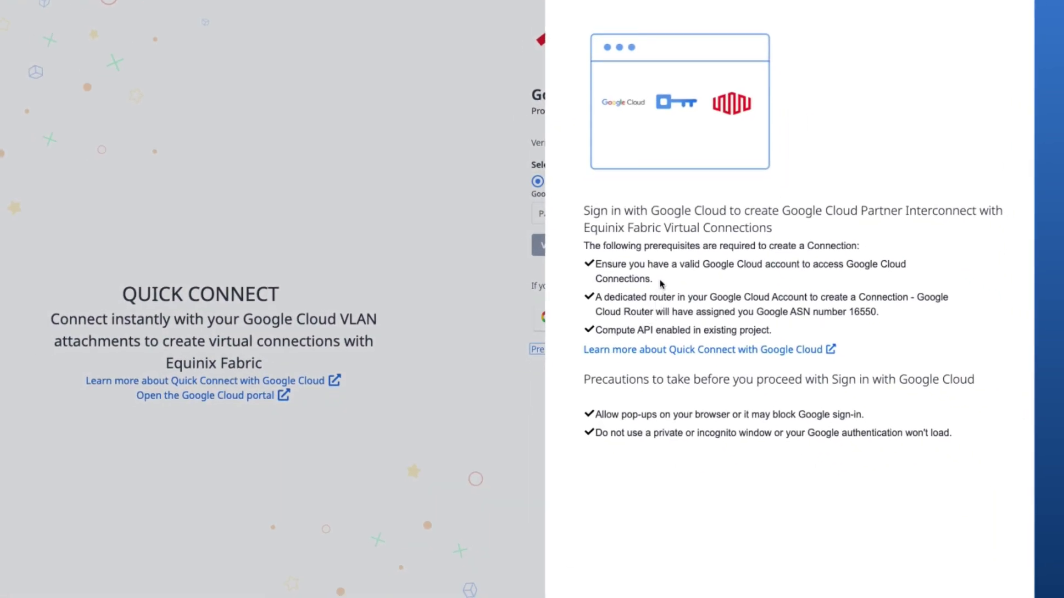
{"action": "left_click_drag", "start_coordinate": [659, 284], "coordinate": [589, 267]}
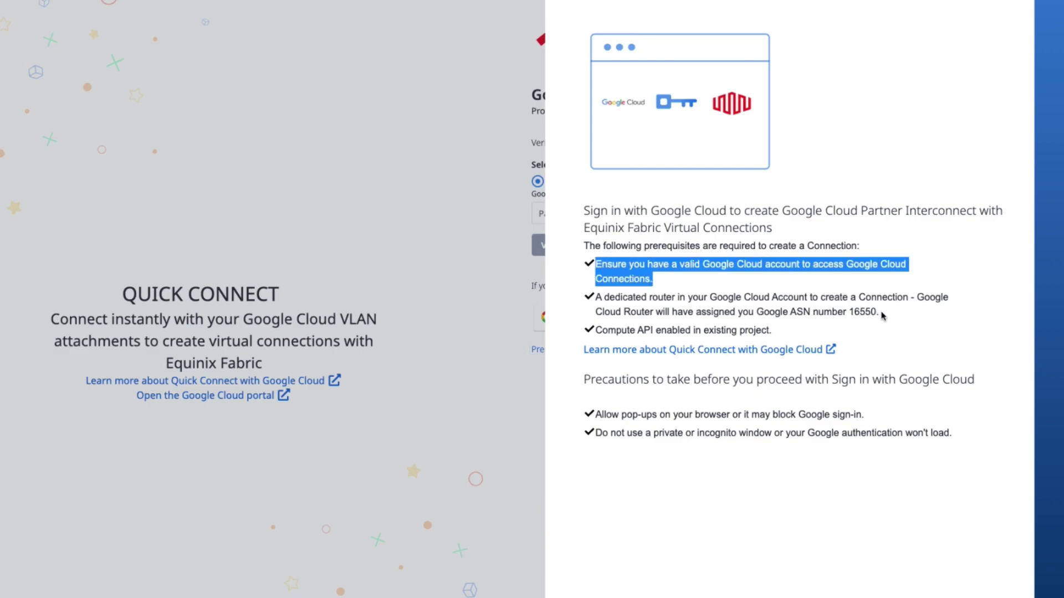
{"action": "left_click_drag", "start_coordinate": [884, 315], "coordinate": [590, 305]}
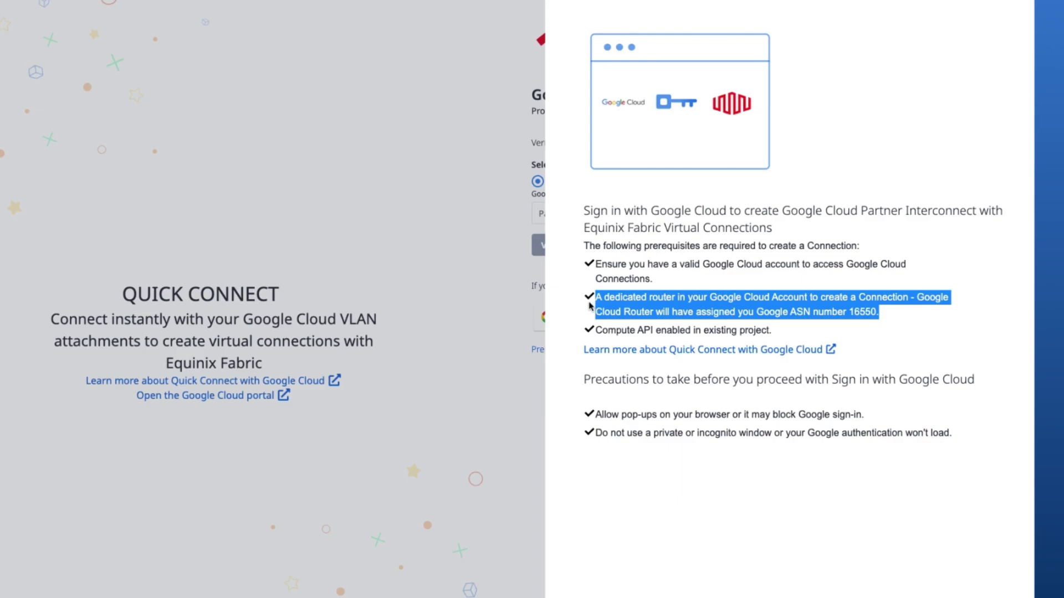
{"action": "left_click_drag", "start_coordinate": [779, 336], "coordinate": [593, 339]}
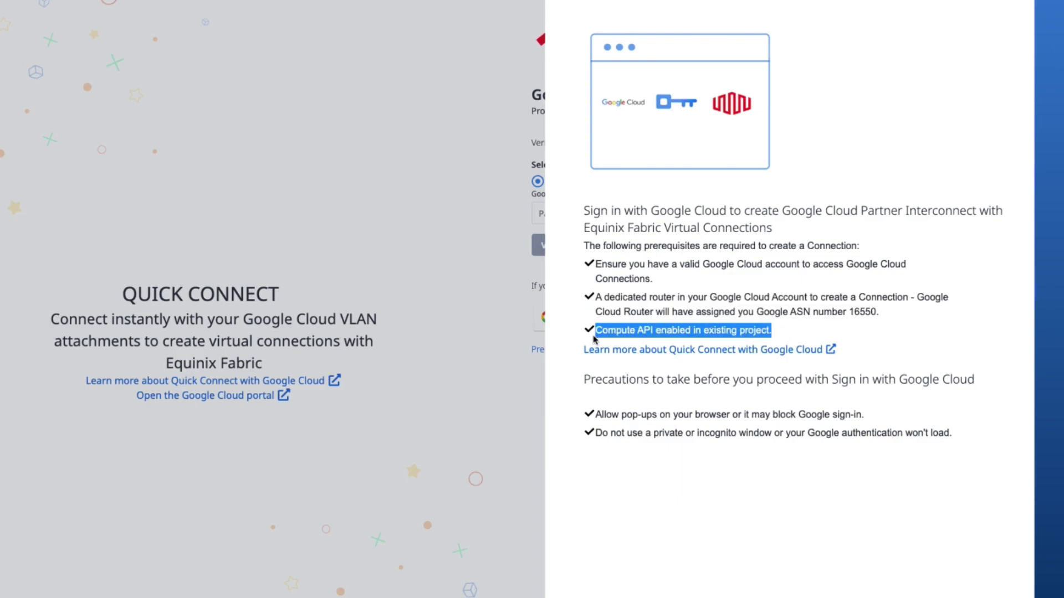
{"action": "left_click_drag", "start_coordinate": [866, 420], "coordinate": [595, 420]}
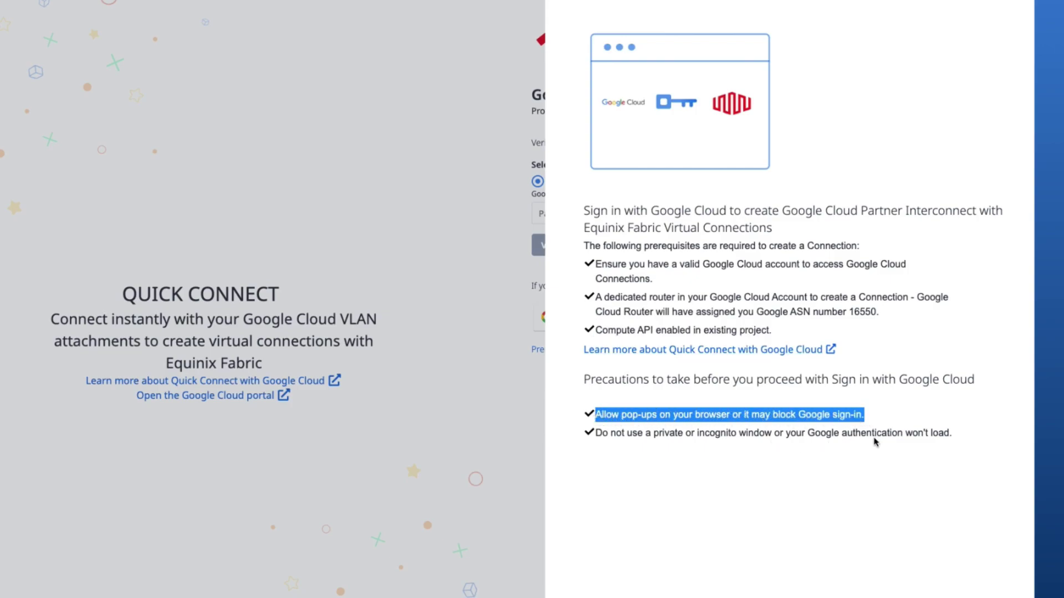
{"action": "left_click_drag", "start_coordinate": [957, 439], "coordinate": [598, 432]}
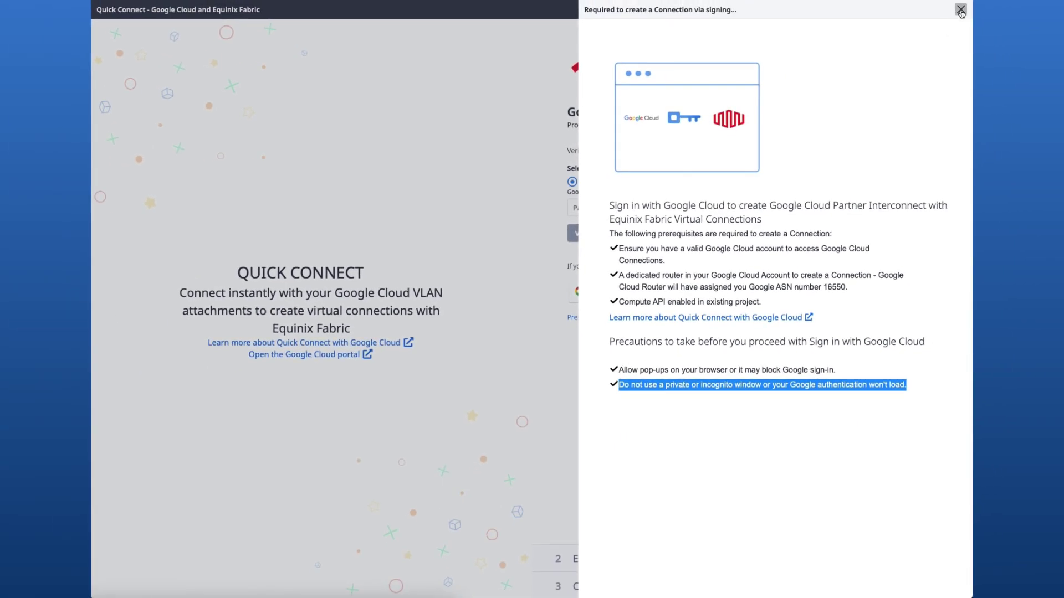
Step: Close the prerequisites panel and sign in to Google Cloud with the chosen account
{"action": "left_click", "coordinate": [961, 12]}
{"action": "left_click", "coordinate": [674, 294]}
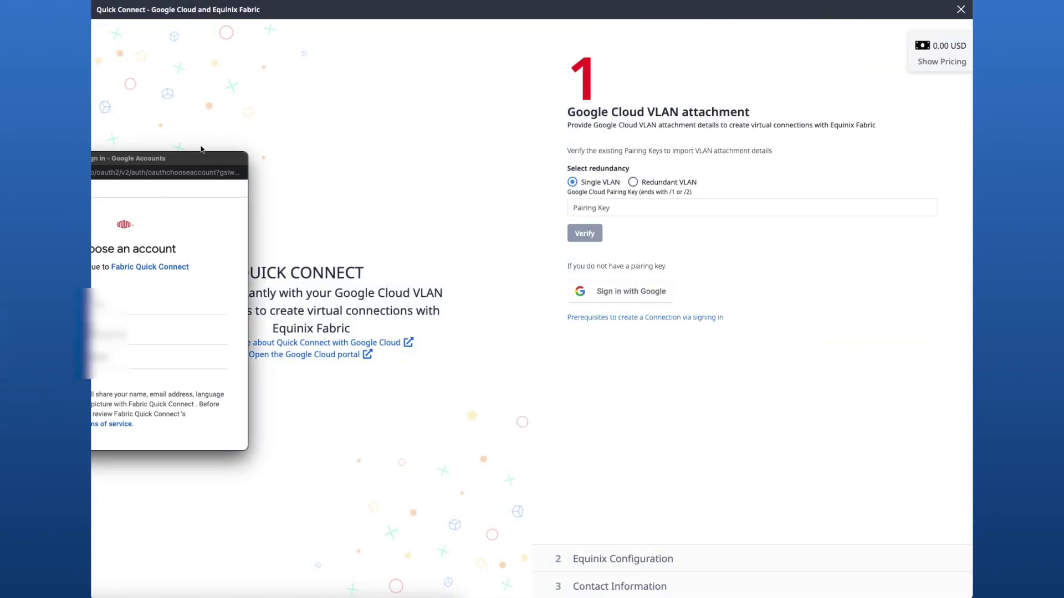
{"action": "left_click", "coordinate": [330, 316]}
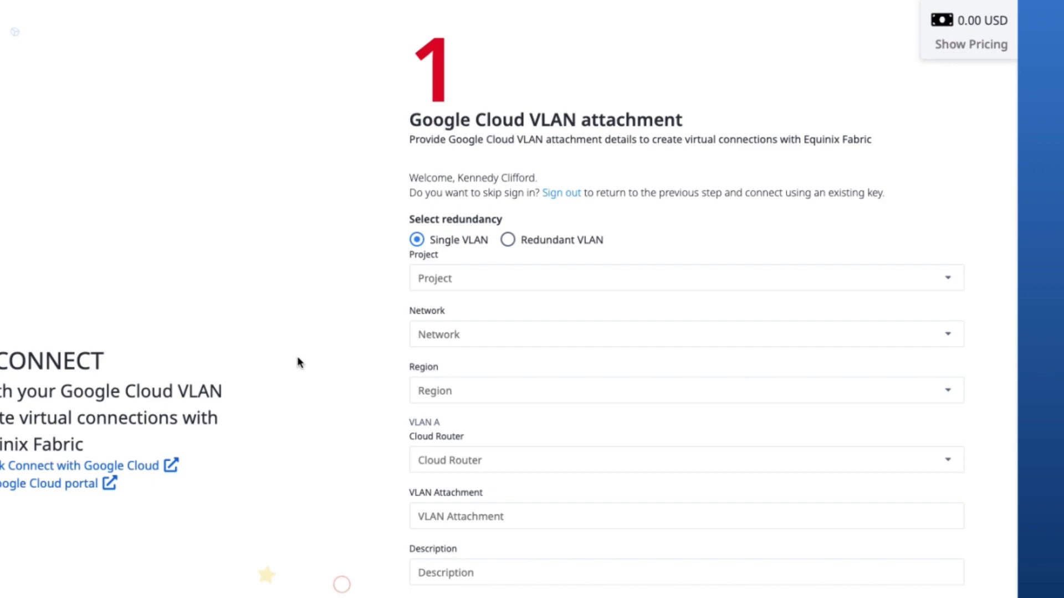
Step: Select Redundant VLAN with project Alita-FG2GCP-Testing, network default, and begin choosing the region
{"action": "left_click", "coordinate": [508, 242]}
{"action": "left_click", "coordinate": [529, 288]}
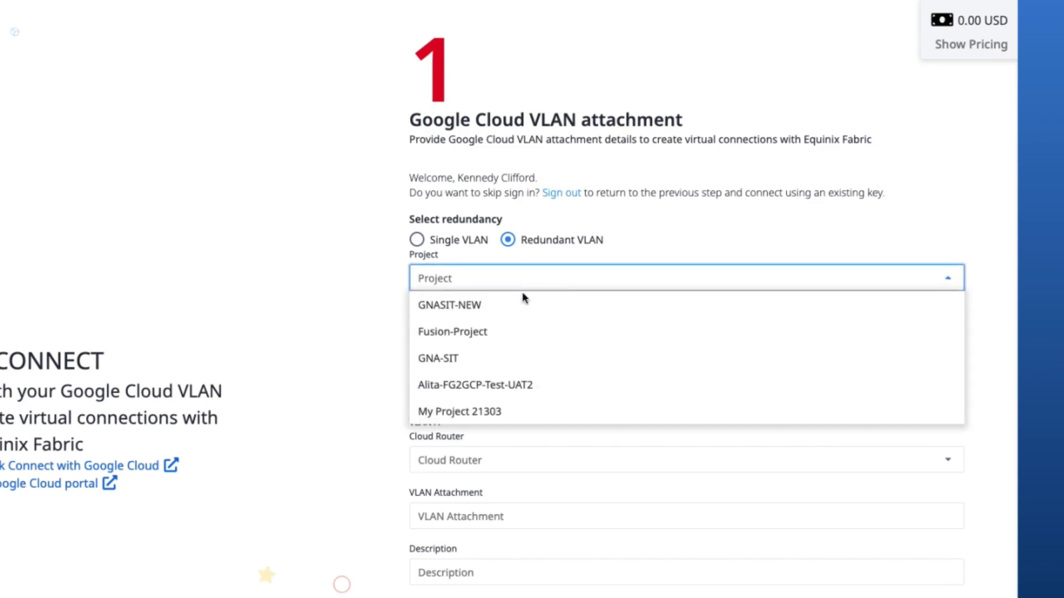
{"action": "scroll", "coordinate": [508, 337], "scroll_direction": "down", "scroll_amount": 3}
{"action": "left_click", "coordinate": [508, 393]}
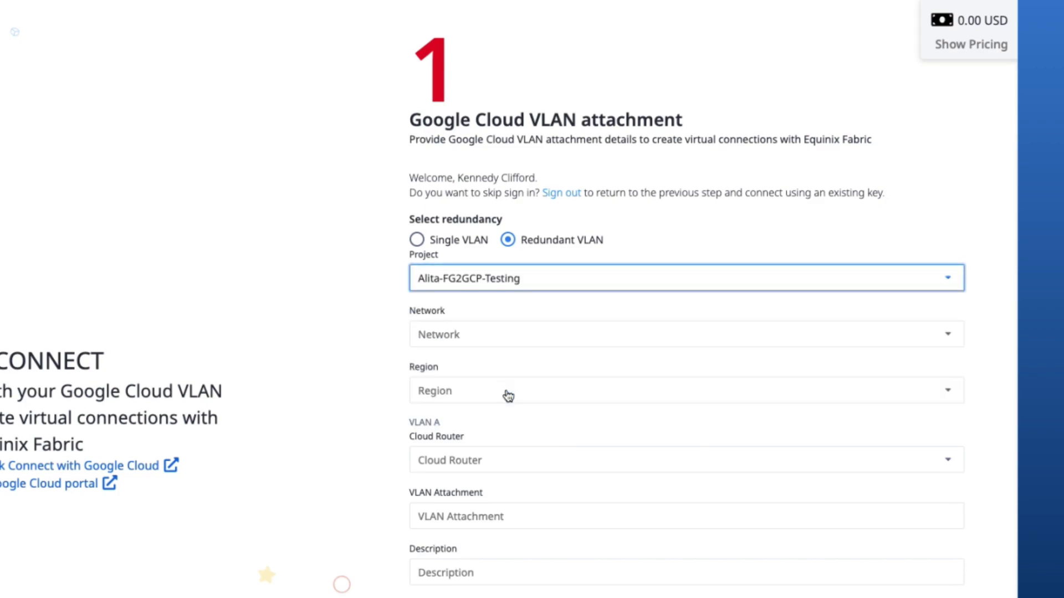
{"action": "left_click", "coordinate": [492, 346]}
{"action": "left_click", "coordinate": [480, 362]}
{"action": "left_click", "coordinate": [475, 392]}
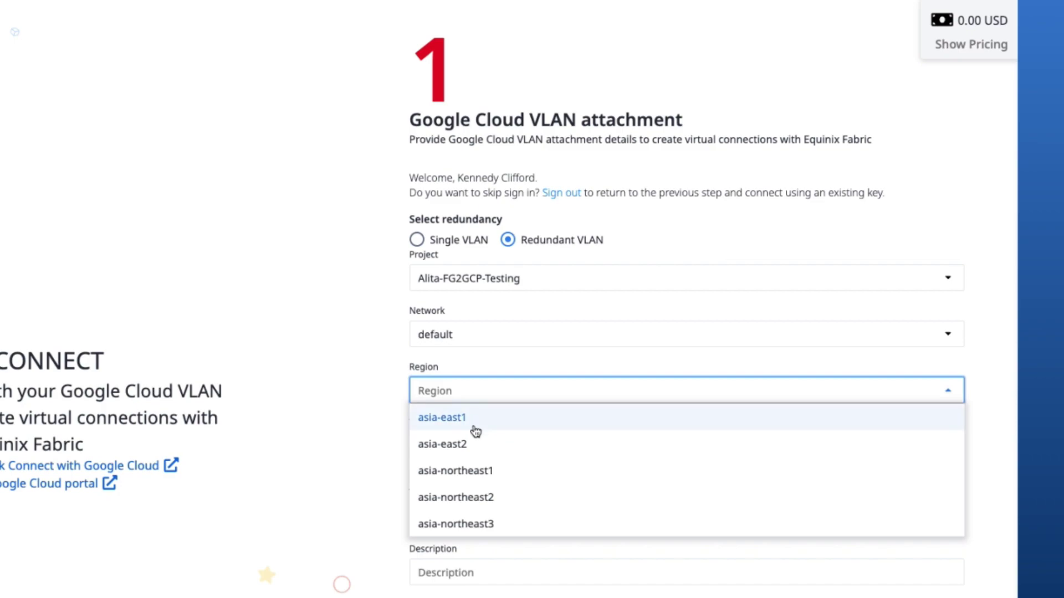
{"action": "scroll", "coordinate": [476, 432], "scroll_direction": "down", "scroll_amount": 10}
Step: Set region us-west1, then give VLAN A cloud router alita-gcp and attachment demo-vlan-01
{"action": "left_click", "coordinate": [466, 439]}
{"action": "scroll", "coordinate": [387, 360], "scroll_direction": "down", "scroll_amount": 2}
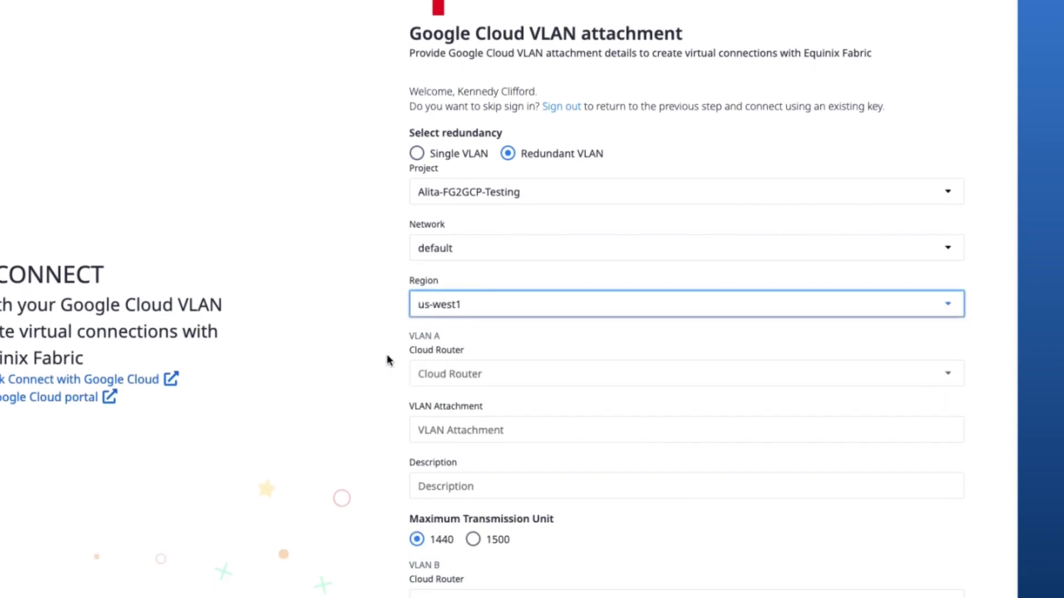
{"action": "scroll", "coordinate": [387, 360], "scroll_direction": "down", "scroll_amount": 3}
{"action": "left_click", "coordinate": [501, 205]}
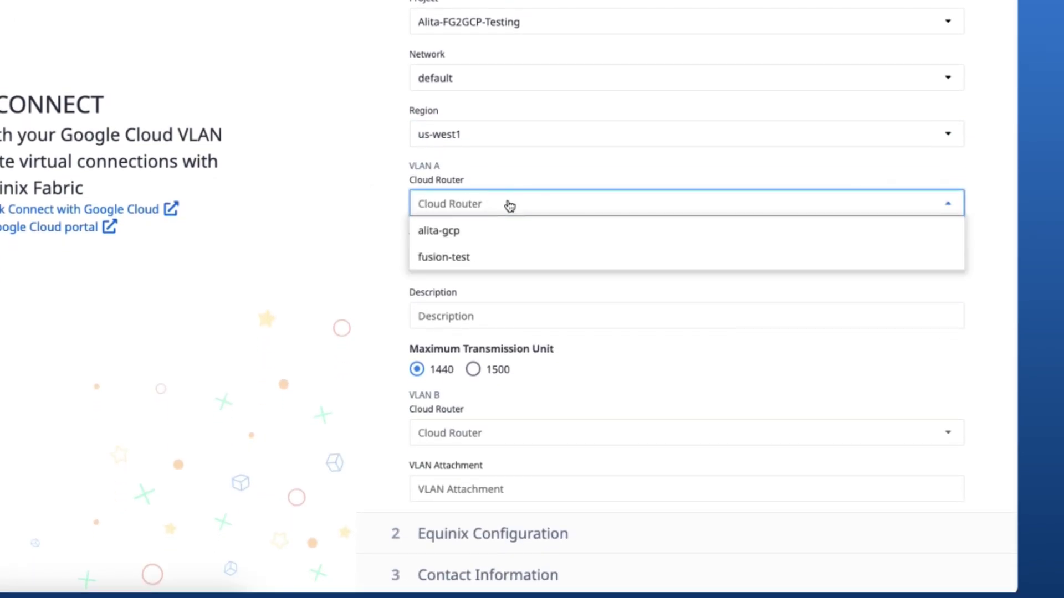
{"action": "left_click", "coordinate": [500, 232]}
{"action": "left_click", "coordinate": [488, 256]}
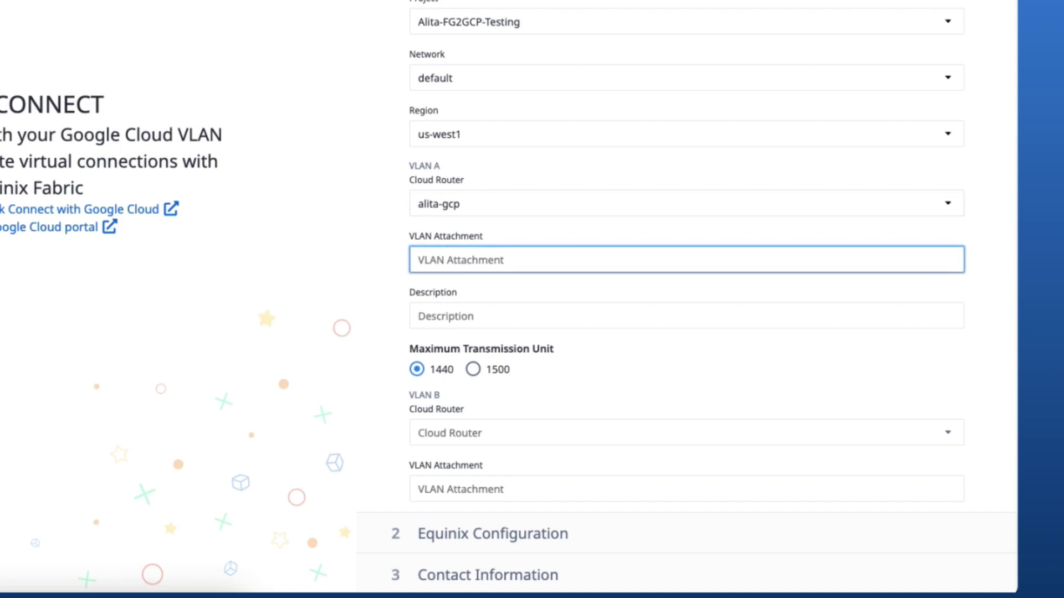
{"action": "type", "text": "demo-vlan-01"}
{"action": "left_click", "coordinate": [387, 325]}
Step: Give VLAN B cloud router alita-gcp and attachment demo-vlan-02, highlighting the VLAN Preactivation notice
{"action": "scroll", "coordinate": [387, 324], "scroll_direction": "down", "scroll_amount": 1}
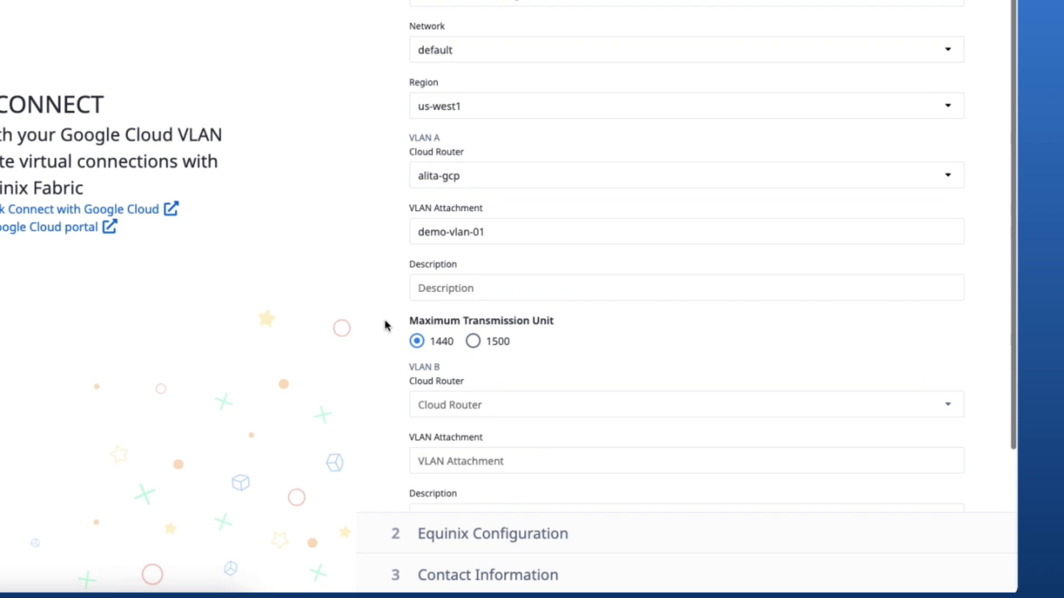
{"action": "scroll", "coordinate": [387, 324], "scroll_direction": "down", "scroll_amount": 5}
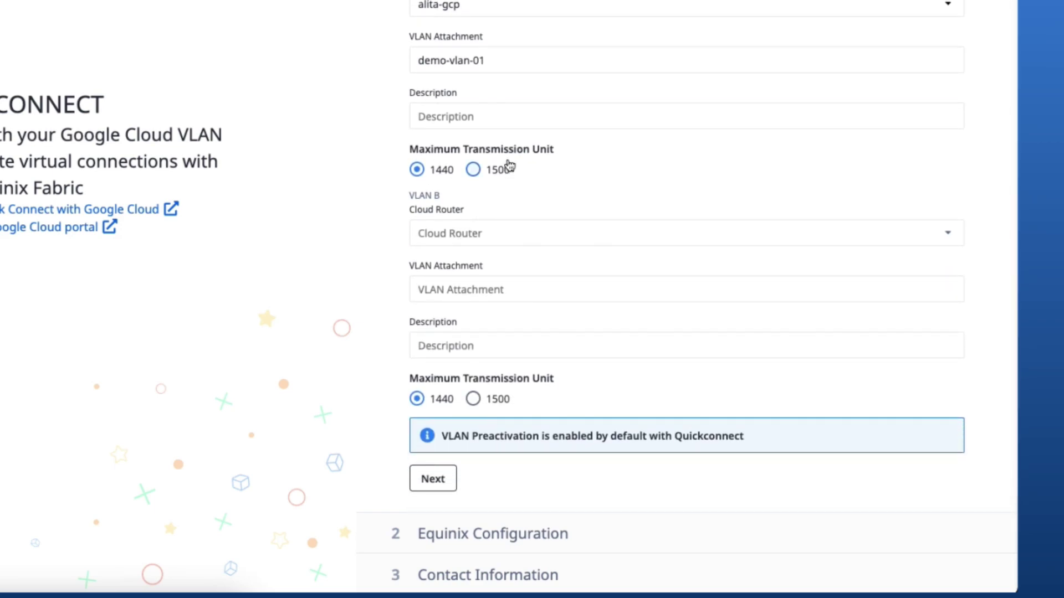
{"action": "scroll", "coordinate": [436, 176], "scroll_direction": "down", "scroll_amount": 1}
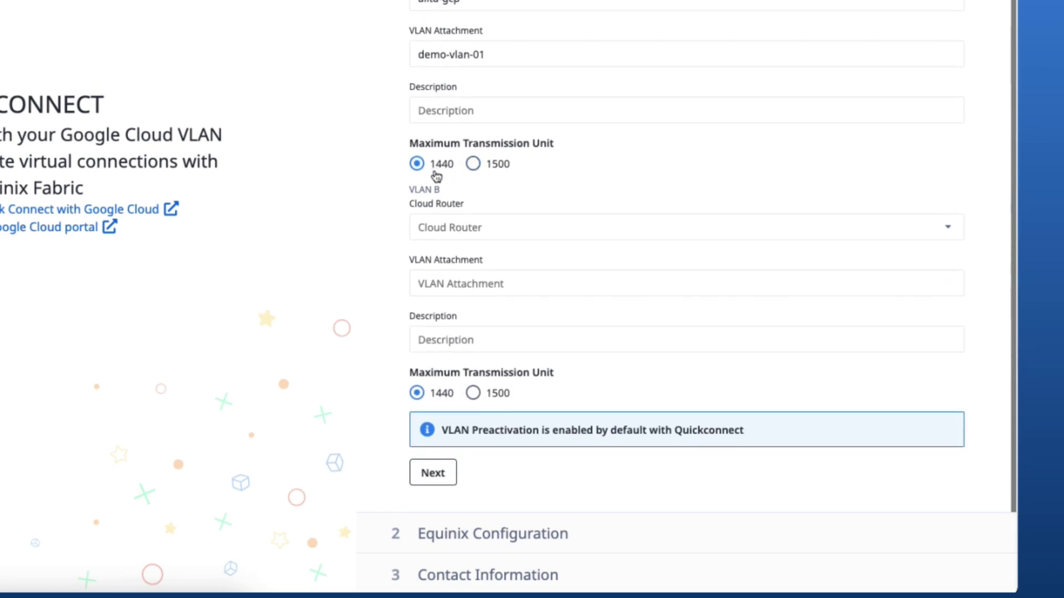
{"action": "left_click", "coordinate": [526, 234]}
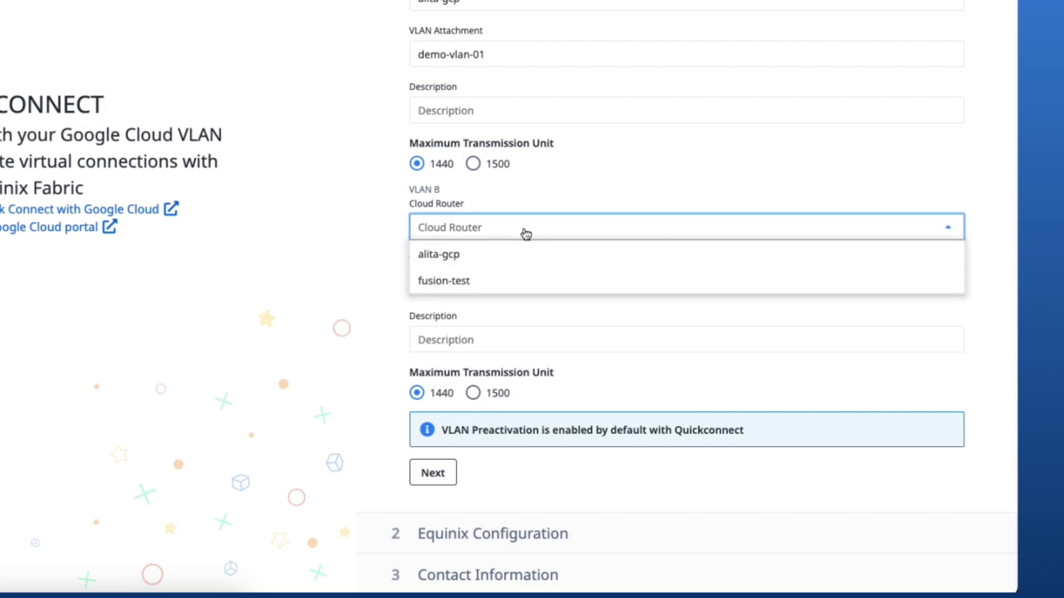
{"action": "left_click", "coordinate": [501, 255]}
{"action": "left_click", "coordinate": [492, 282]}
{"action": "type", "text": "demo"}
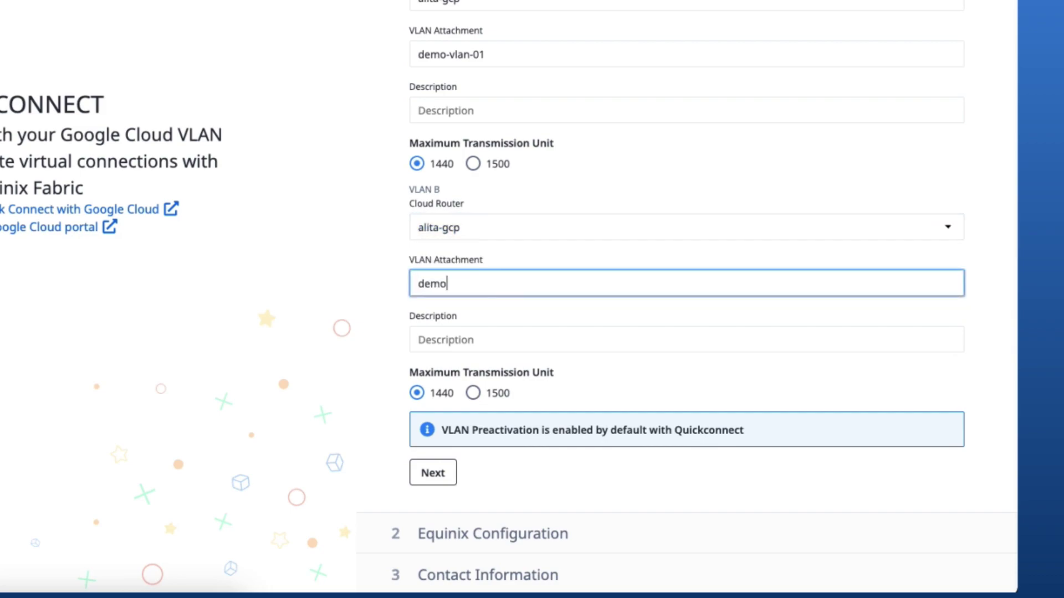
{"action": "type", "text": "-vlan-02"}
{"action": "left_click", "coordinate": [378, 328]}
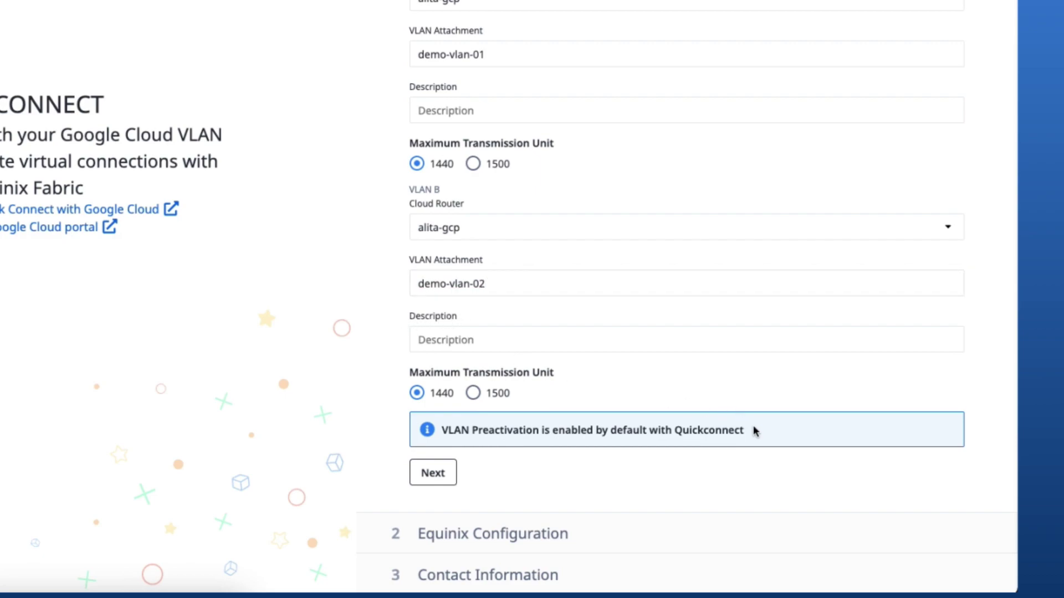
{"action": "left_click_drag", "start_coordinate": [763, 432], "coordinate": [442, 436]}
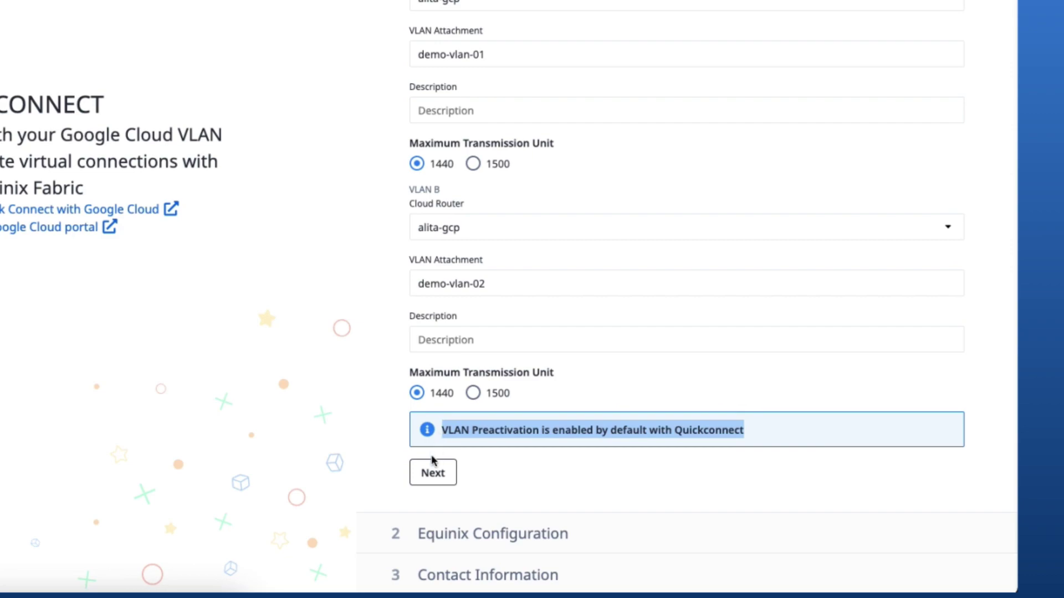
Step: Continue to Equinix Configuration with Port as origin and Silicon Valley as the on-ramp destination
{"action": "left_click", "coordinate": [583, 519]}
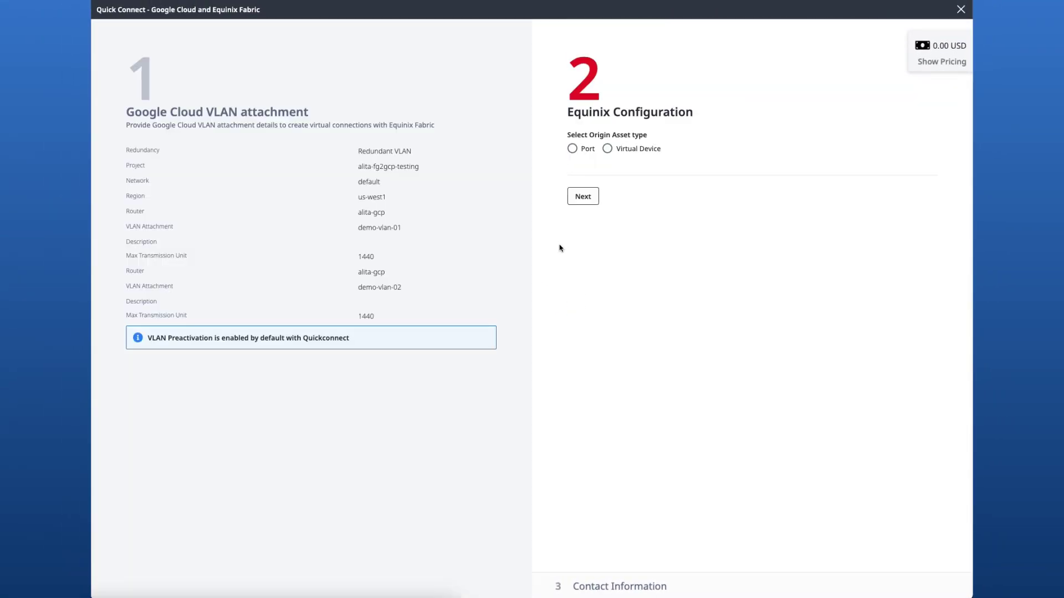
{"action": "left_click", "coordinate": [572, 149]}
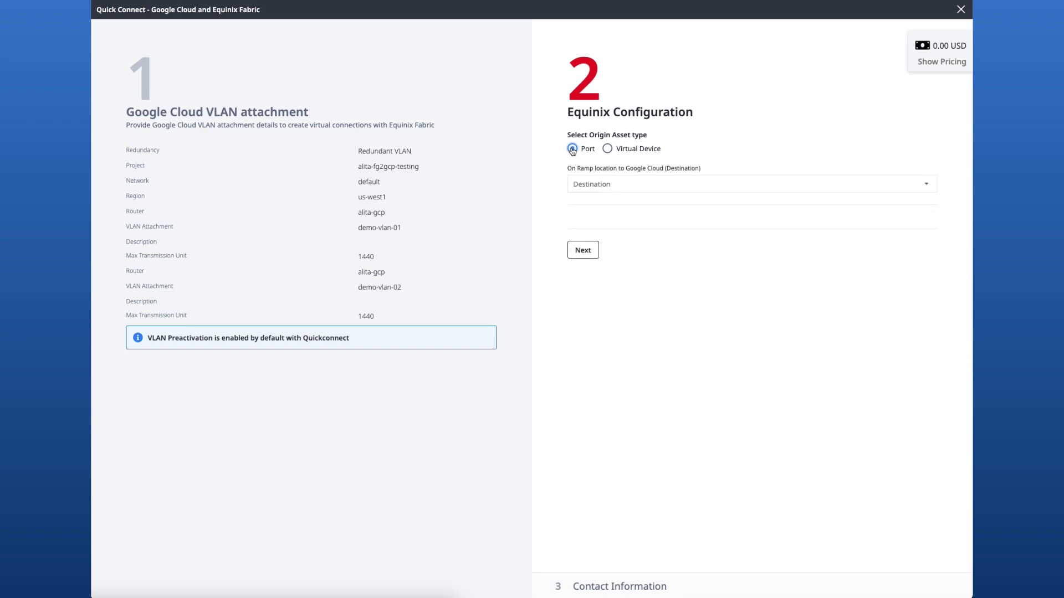
{"action": "left_click", "coordinate": [589, 185]}
{"action": "left_click", "coordinate": [587, 219]}
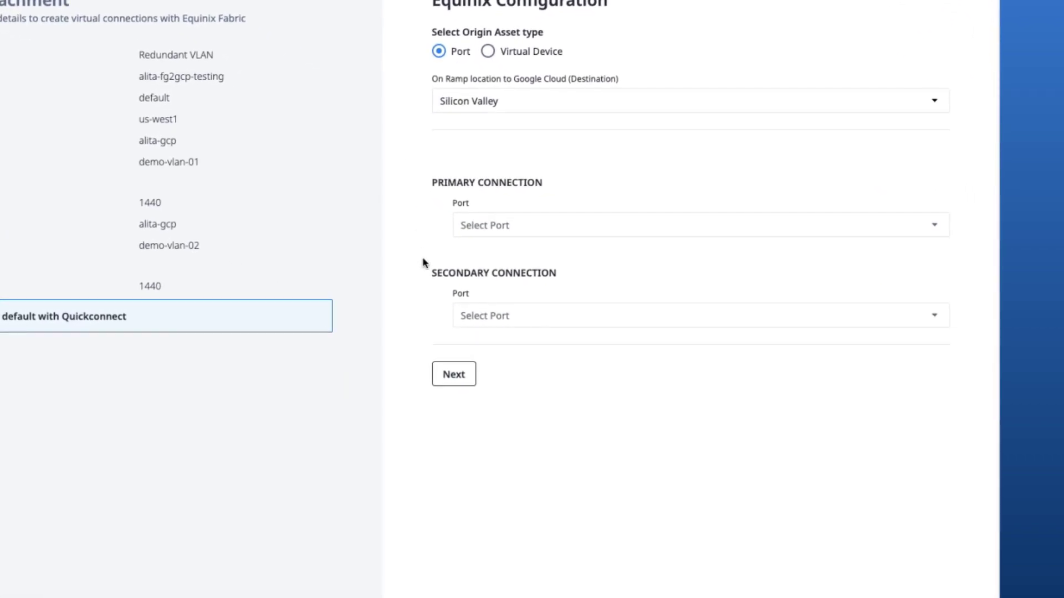
Step: Pick the Toronto TR2 primary port and highlight its cable ID, DOT1Q tagging, 1 Gbps speed and latency
{"action": "left_click", "coordinate": [541, 224]}
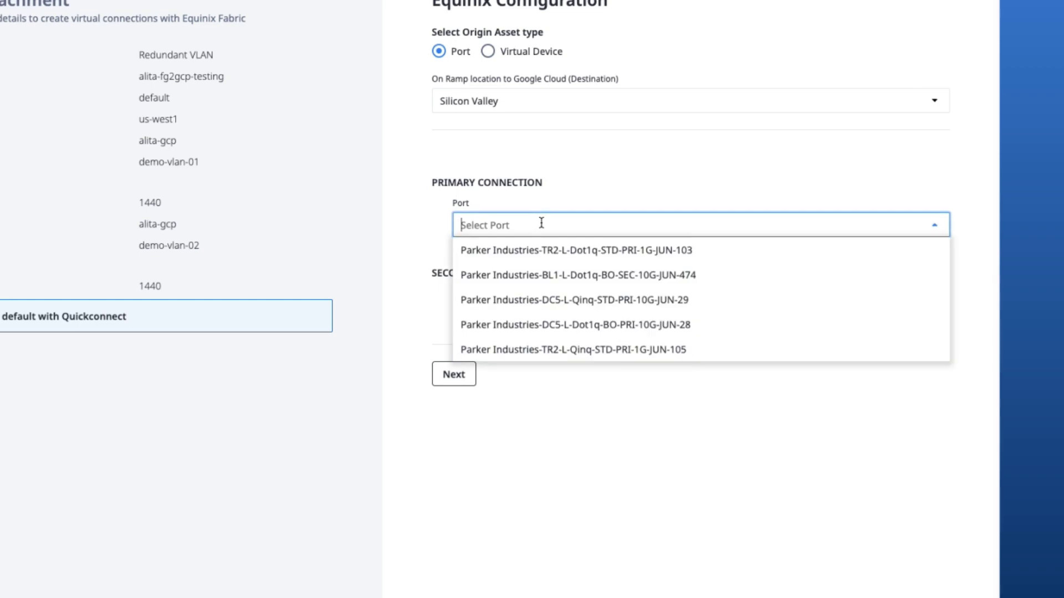
{"action": "left_click", "coordinate": [542, 251]}
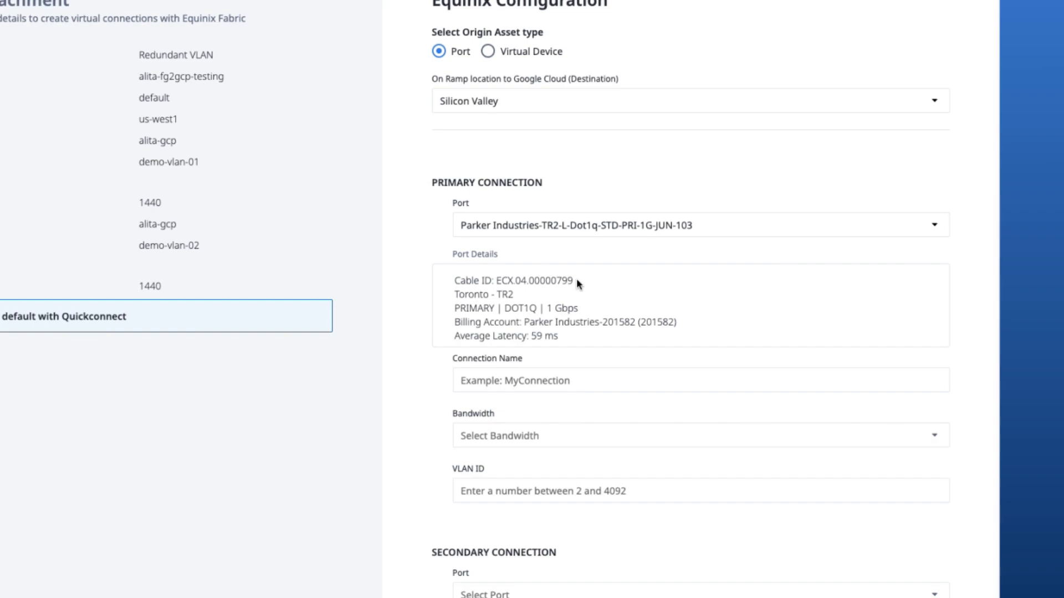
{"action": "left_click_drag", "start_coordinate": [576, 278], "coordinate": [453, 311]}
{"action": "left_click_drag", "start_coordinate": [536, 312], "coordinate": [506, 313]}
{"action": "left_click_drag", "start_coordinate": [578, 311], "coordinate": [550, 314]}
{"action": "left_click_drag", "start_coordinate": [676, 323], "coordinate": [526, 326]}
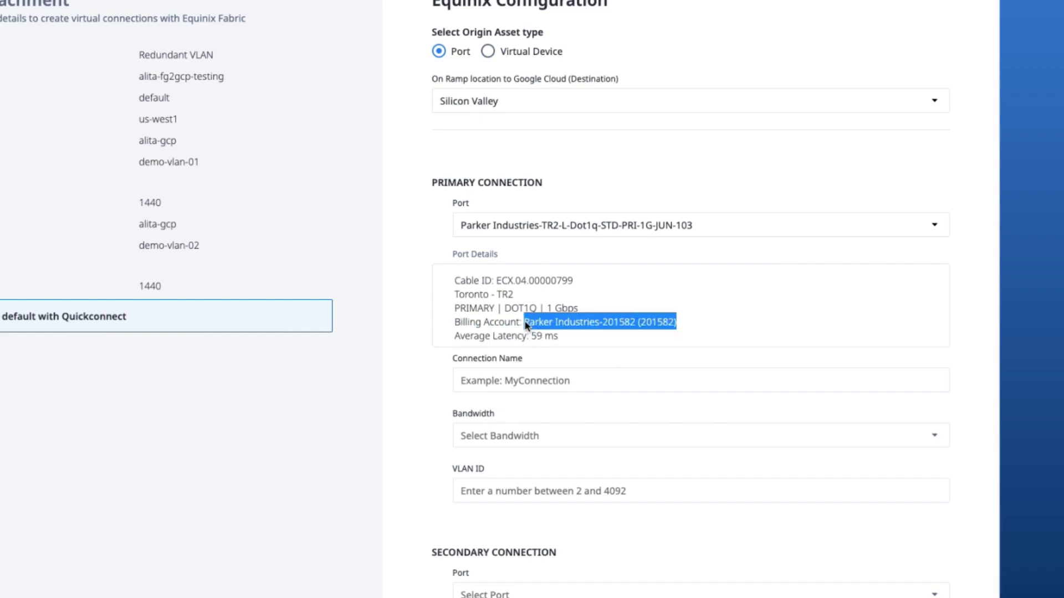
{"action": "left_click", "coordinate": [561, 339]}
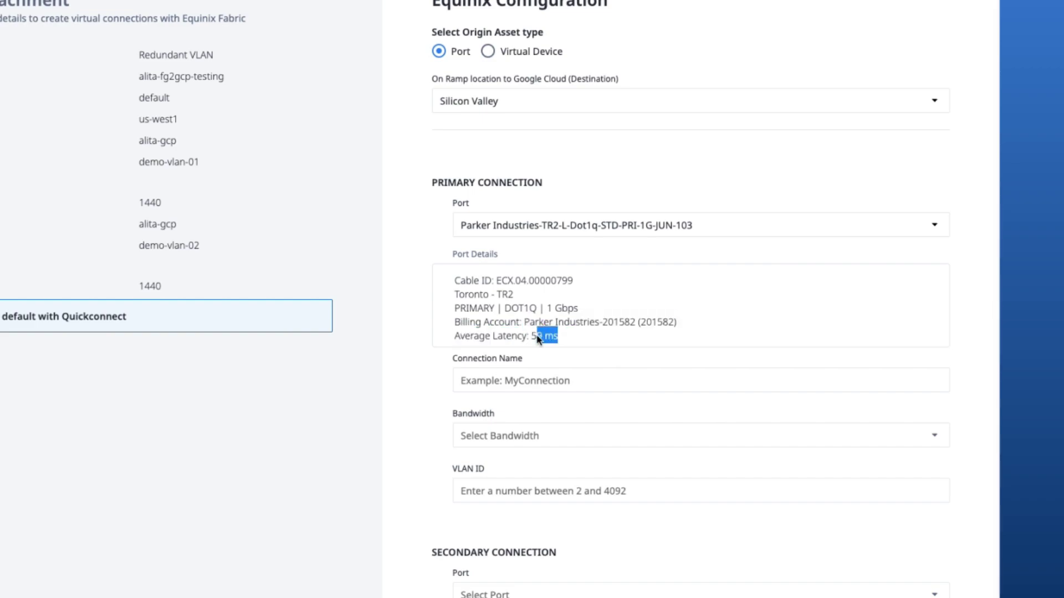
{"action": "left_click_drag", "start_coordinate": [537, 337], "coordinate": [530, 336]}
Step: Name the primary connection demoConnection01 with 200 Mbps bandwidth and VLAN ID 1234
{"action": "left_click", "coordinate": [424, 375]}
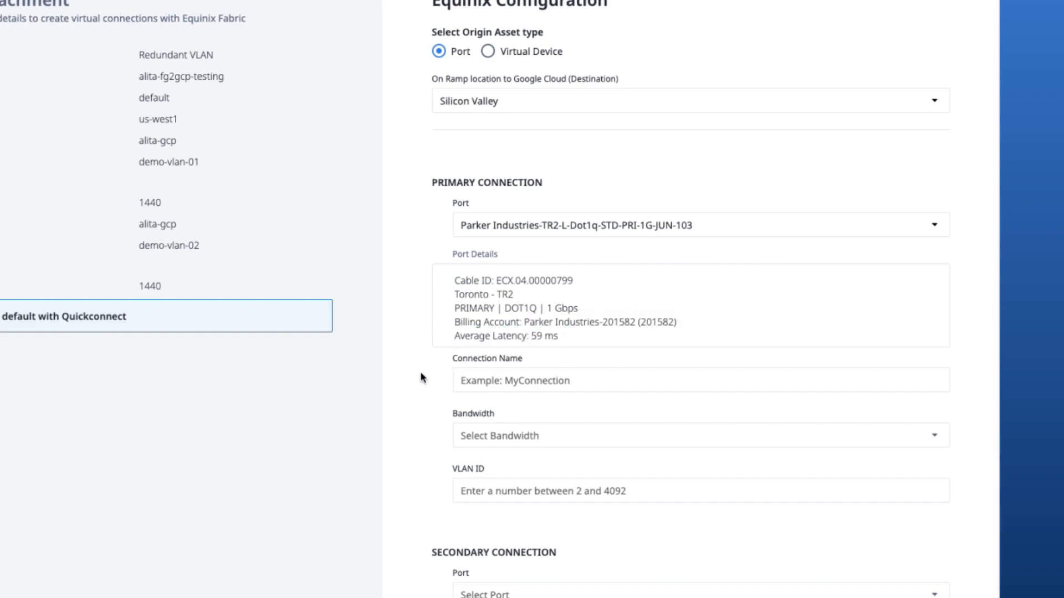
{"action": "left_click", "coordinate": [492, 381]}
{"action": "type", "text": "demoCo"}
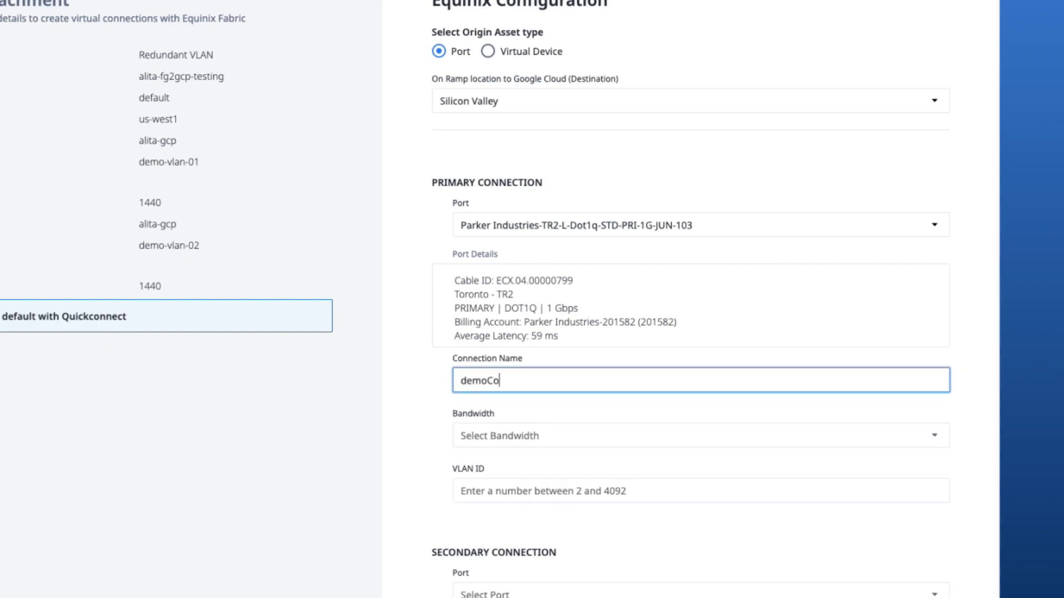
{"action": "type", "text": "nnection01"}
{"action": "left_click", "coordinate": [415, 427]}
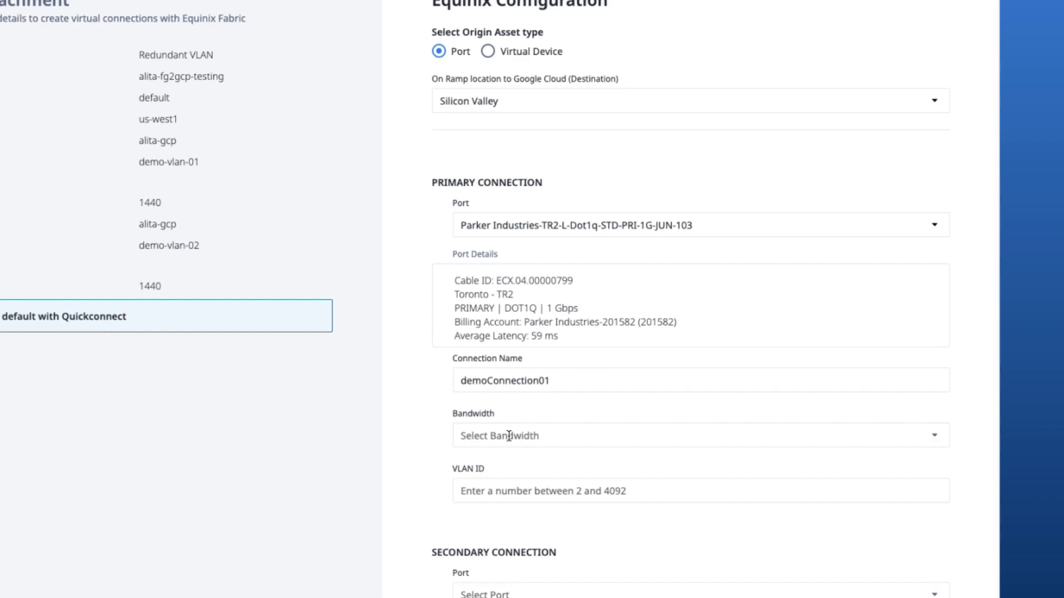
{"action": "left_click", "coordinate": [508, 436]}
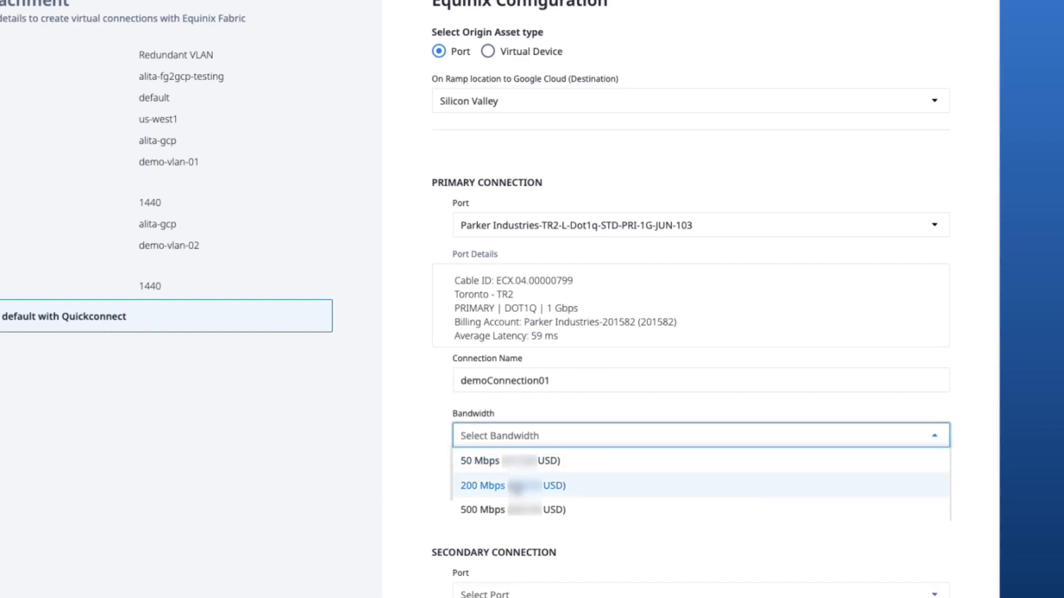
{"action": "left_click", "coordinate": [521, 488]}
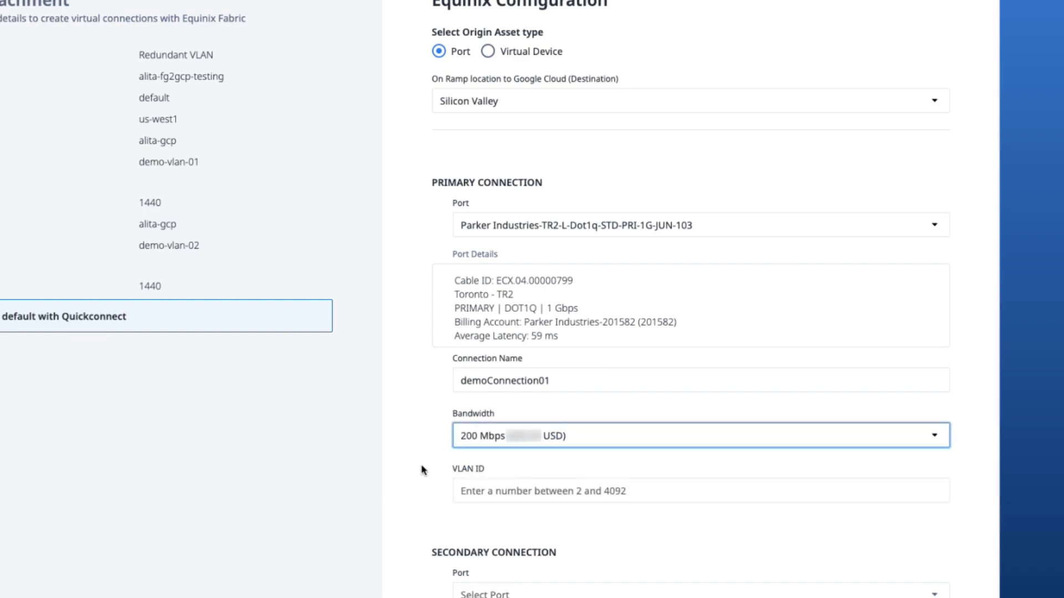
{"action": "left_click", "coordinate": [478, 492]}
{"action": "type", "text": "1234"}
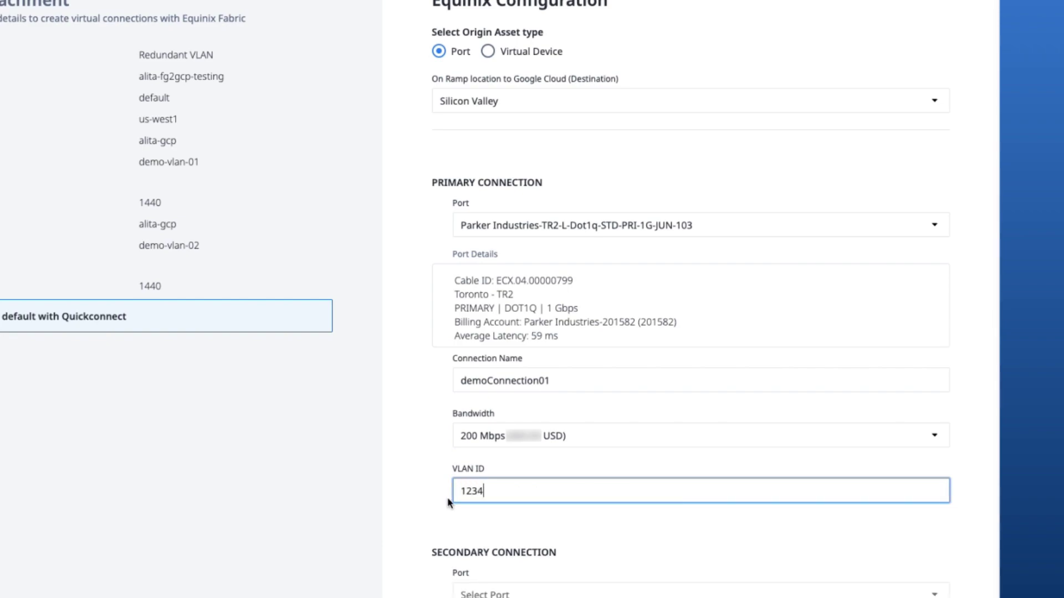
{"action": "left_click", "coordinate": [426, 504]}
{"action": "scroll", "coordinate": [427, 456], "scroll_direction": "down", "scroll_amount": 1}
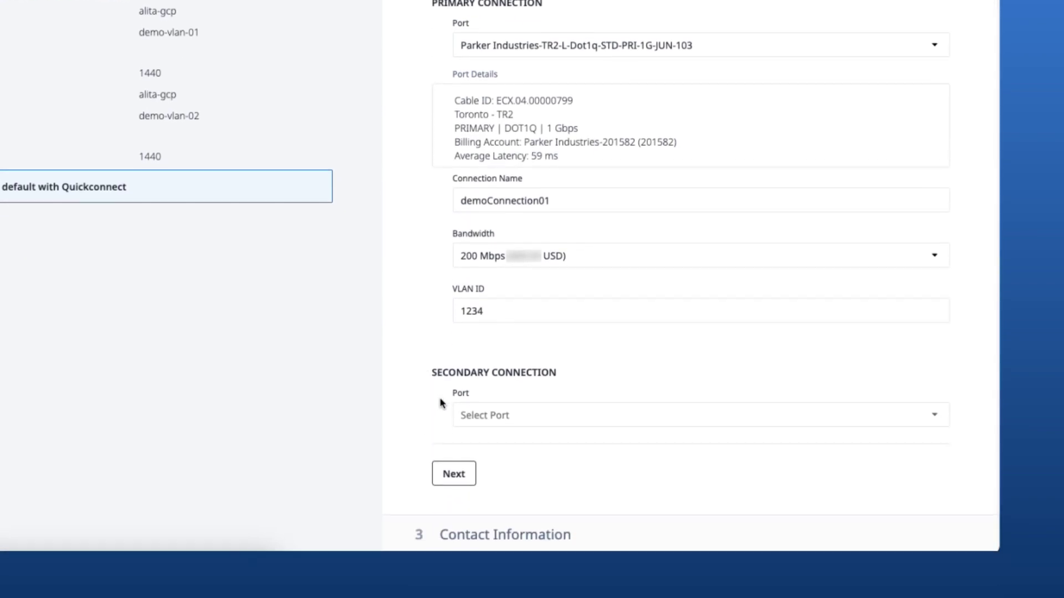
Step: Choose the Brussels BL1 port for the secondary connection and lower primary bandwidth to 50 Mbps
{"action": "left_click", "coordinate": [534, 415]}
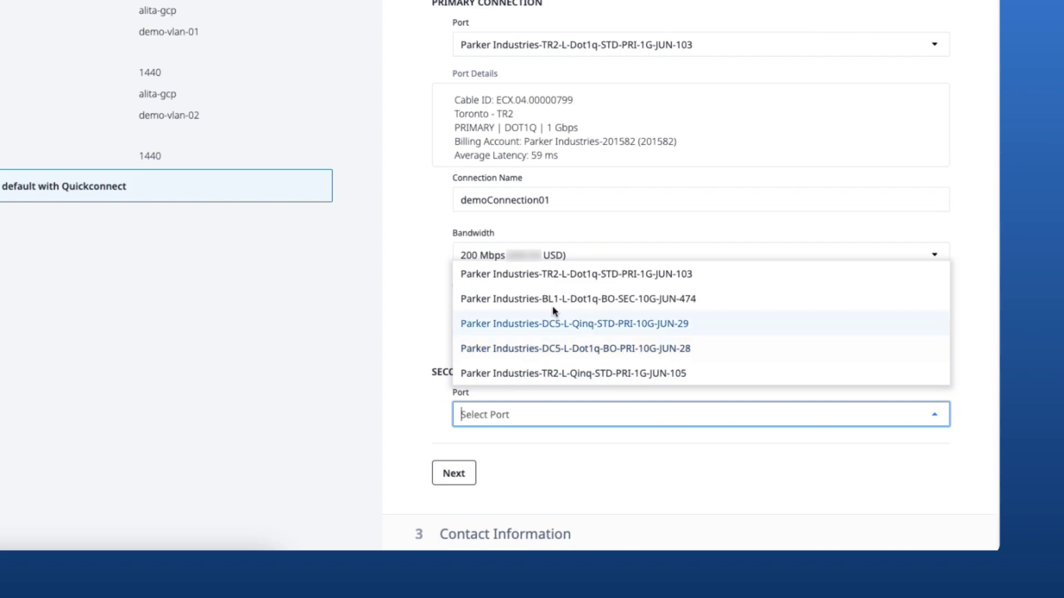
{"action": "left_click", "coordinate": [554, 305]}
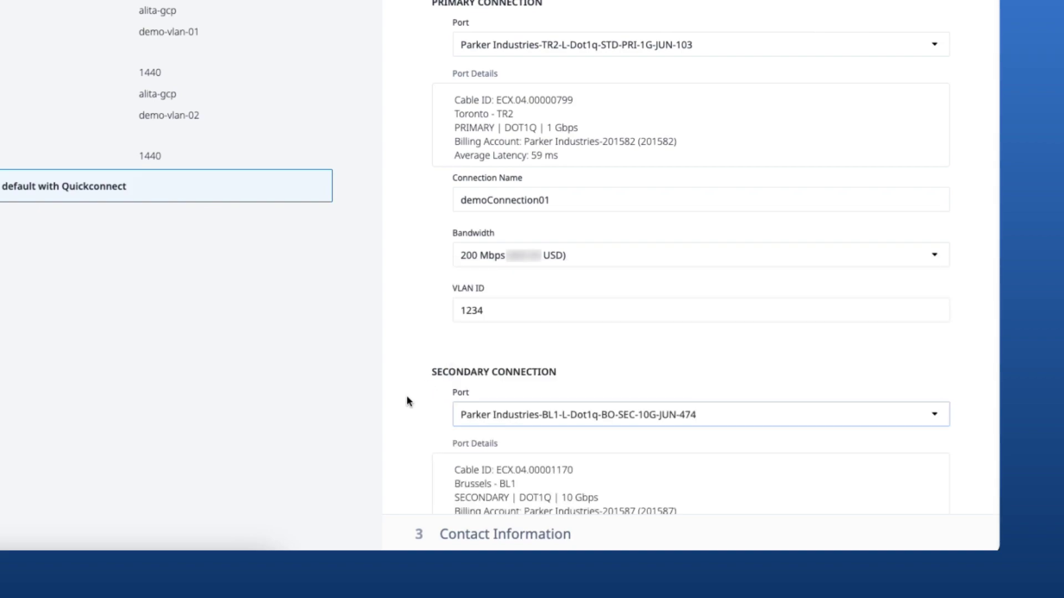
{"action": "scroll", "coordinate": [407, 402], "scroll_direction": "down", "scroll_amount": 2}
{"action": "scroll", "coordinate": [407, 401], "scroll_direction": "down", "scroll_amount": 2}
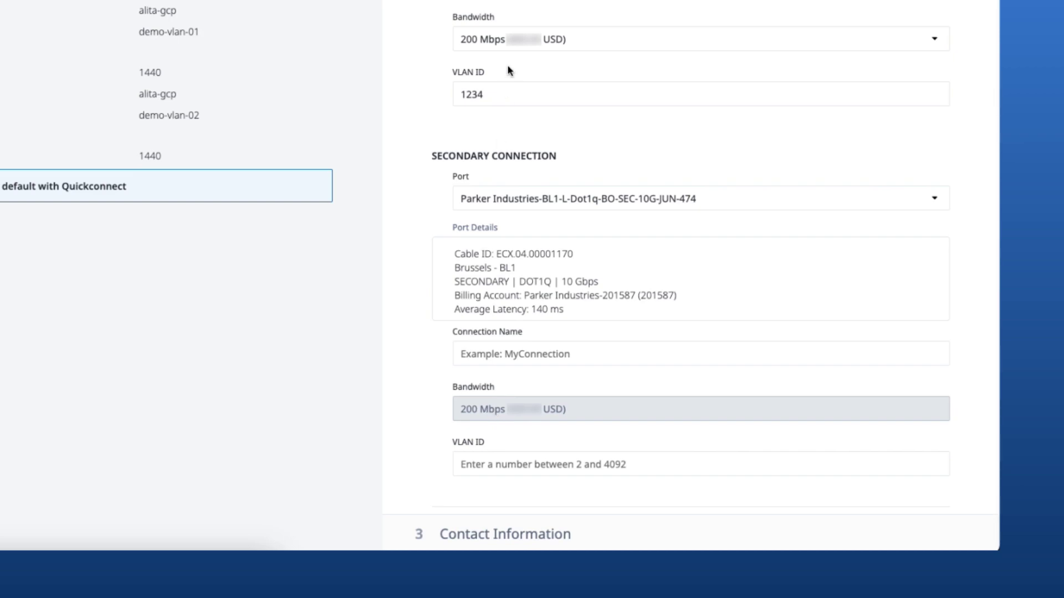
{"action": "left_click", "coordinate": [567, 45]}
{"action": "left_click", "coordinate": [536, 64]}
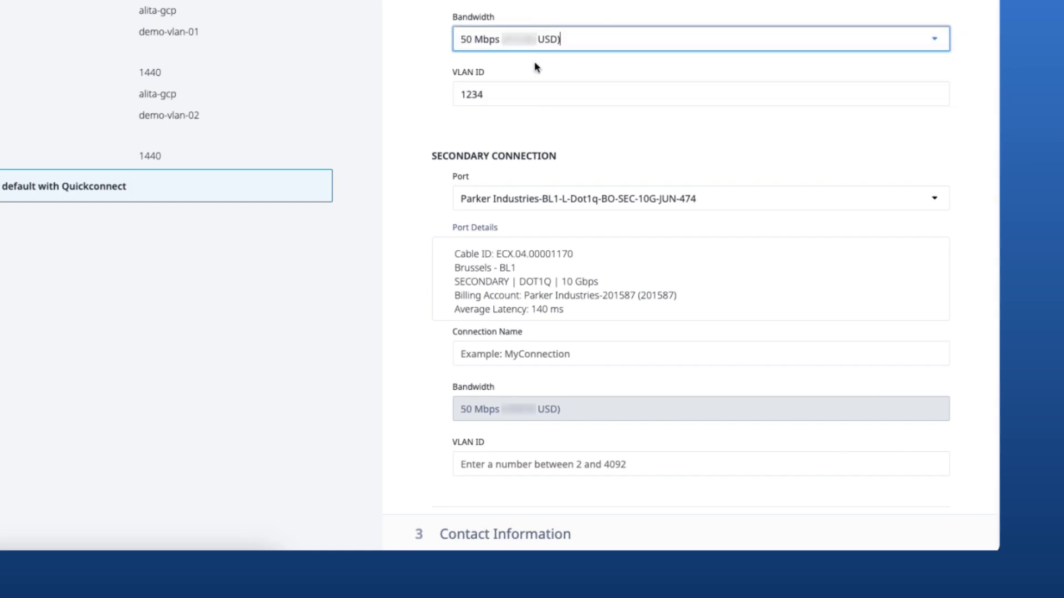
{"action": "left_click", "coordinate": [420, 69]}
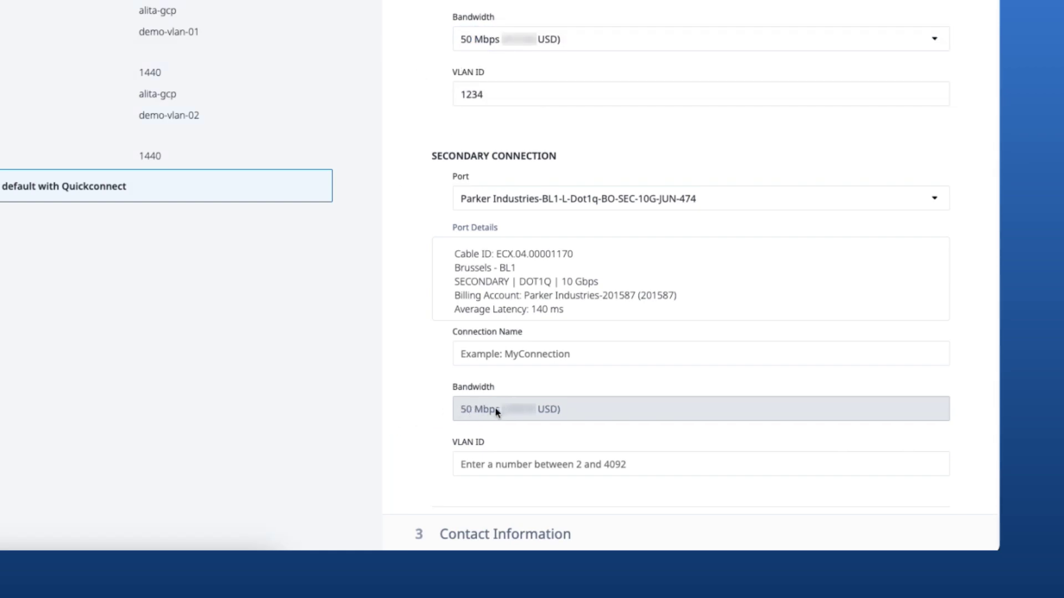
Step: Name the secondary connection demoConnection02 with VLAN ID 1235
{"action": "scroll", "coordinate": [420, 397], "scroll_direction": "down", "scroll_amount": 1}
{"action": "left_click", "coordinate": [497, 324]}
{"action": "type", "text": "d"}
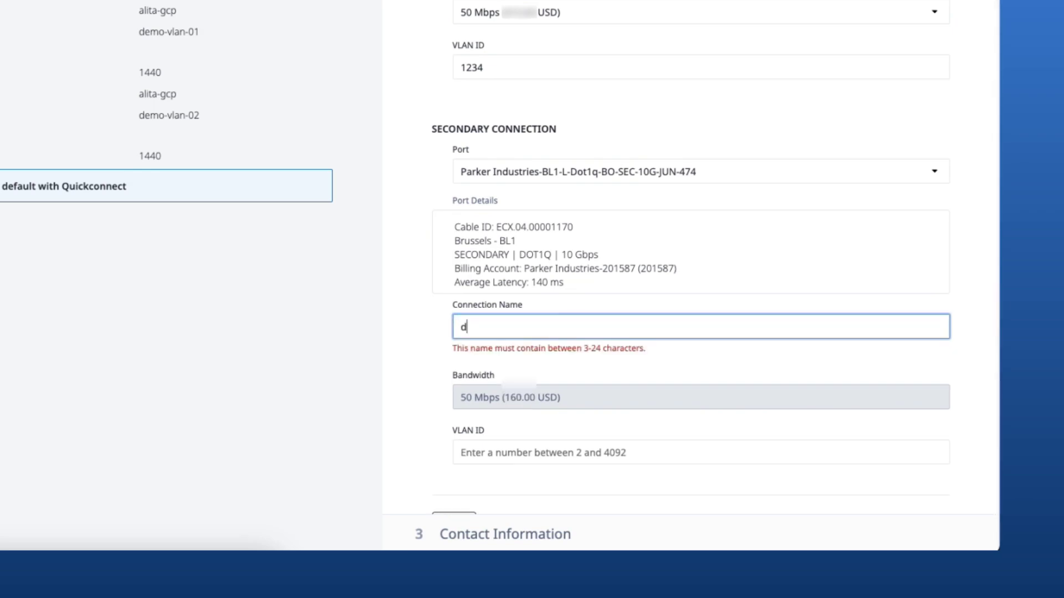
{"action": "type", "text": "emoConnection02"}
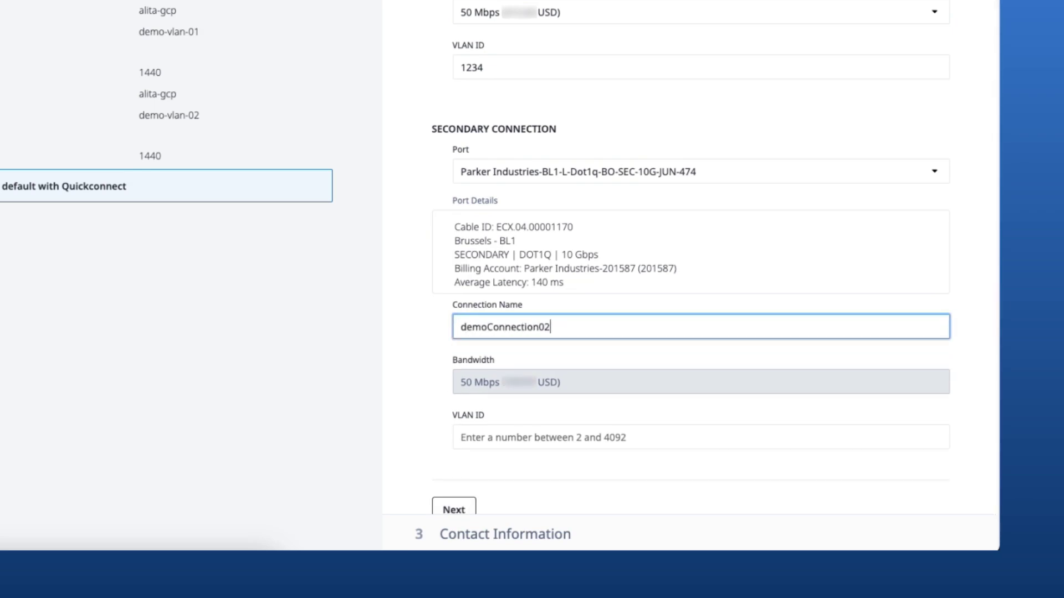
{"action": "left_click", "coordinate": [495, 431]}
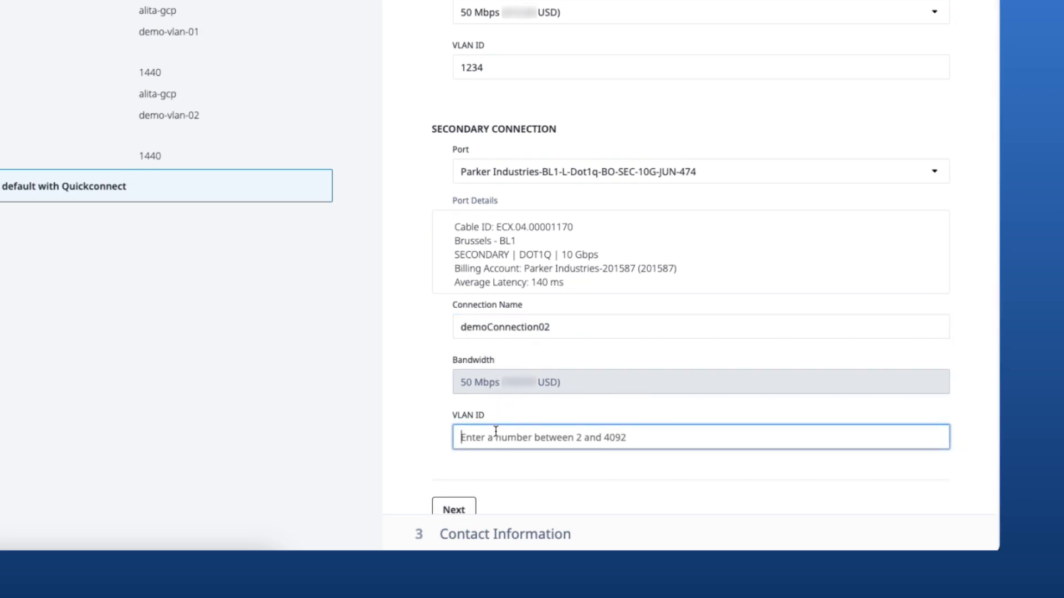
{"action": "type", "text": "1235"}
{"action": "left_click", "coordinate": [417, 432]}
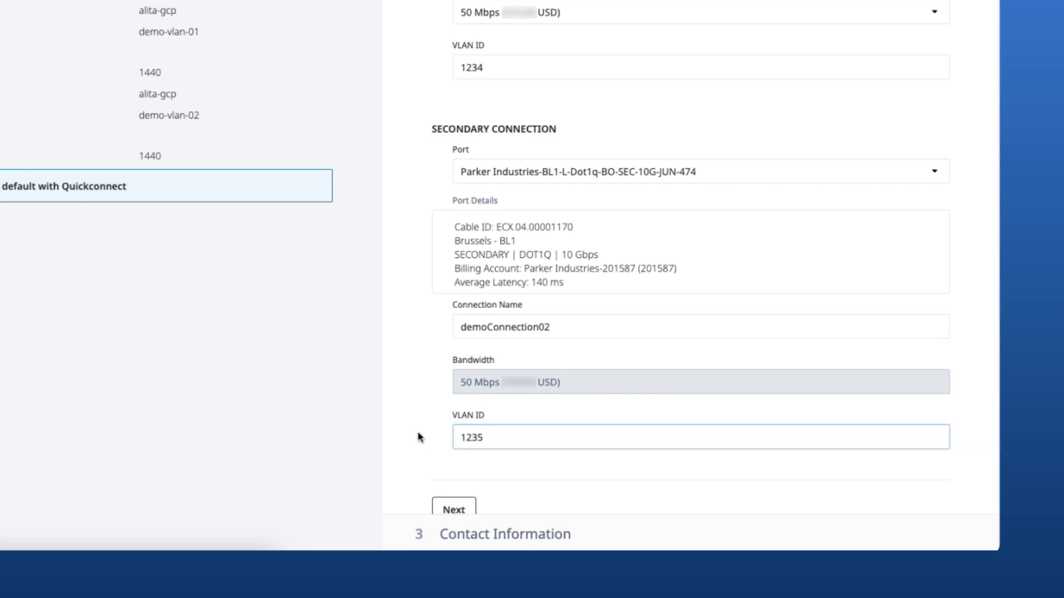
{"action": "scroll", "coordinate": [416, 431], "scroll_direction": "down", "scroll_amount": 1}
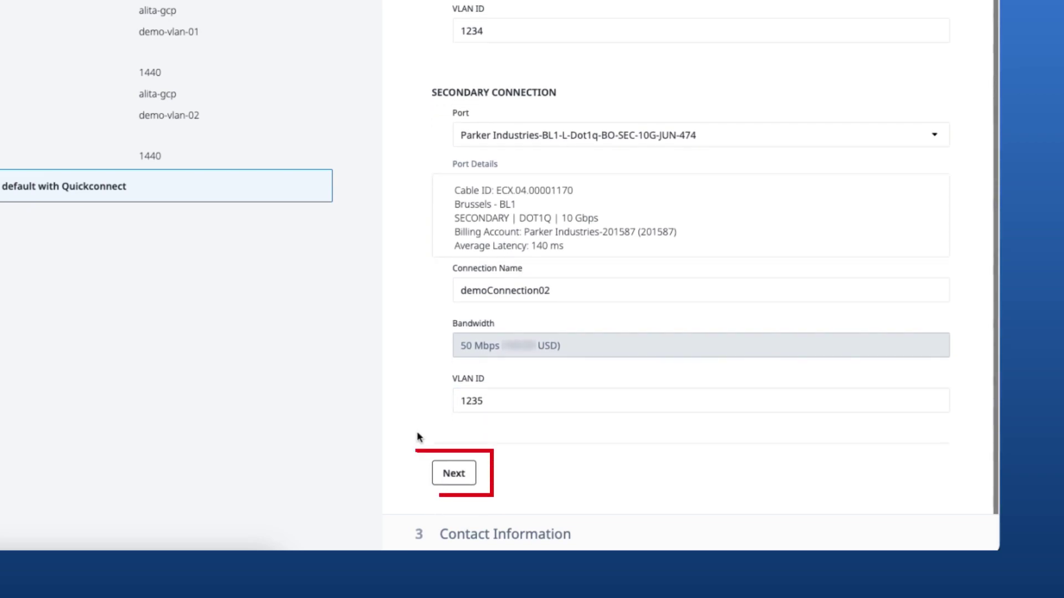
Step: Proceed to contact information, accept the QuickConnect terms, and submit the order with Create Connection
{"action": "left_click", "coordinate": [454, 475]}
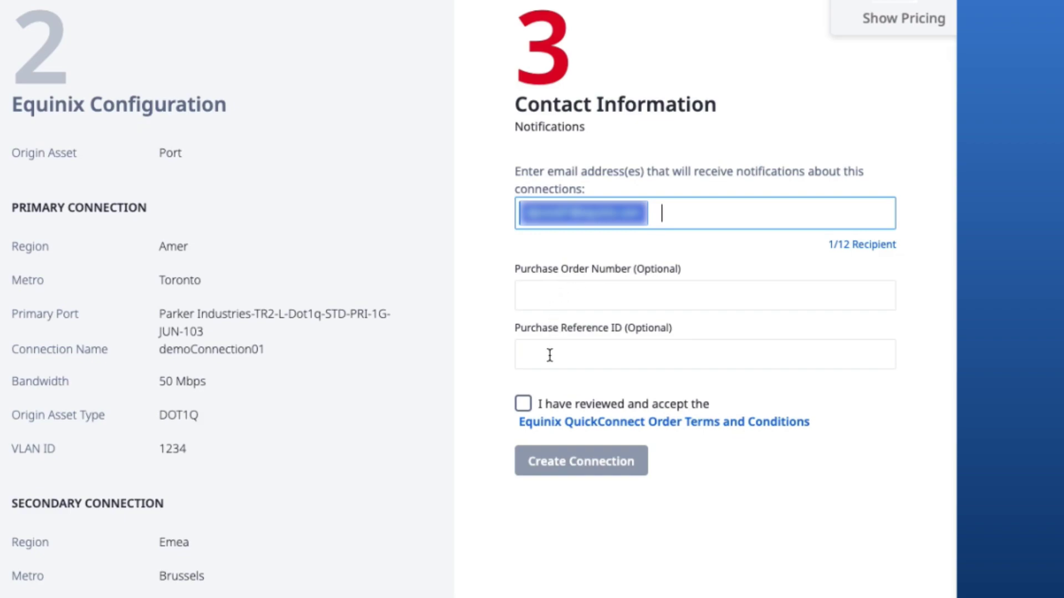
{"action": "left_click", "coordinate": [523, 405]}
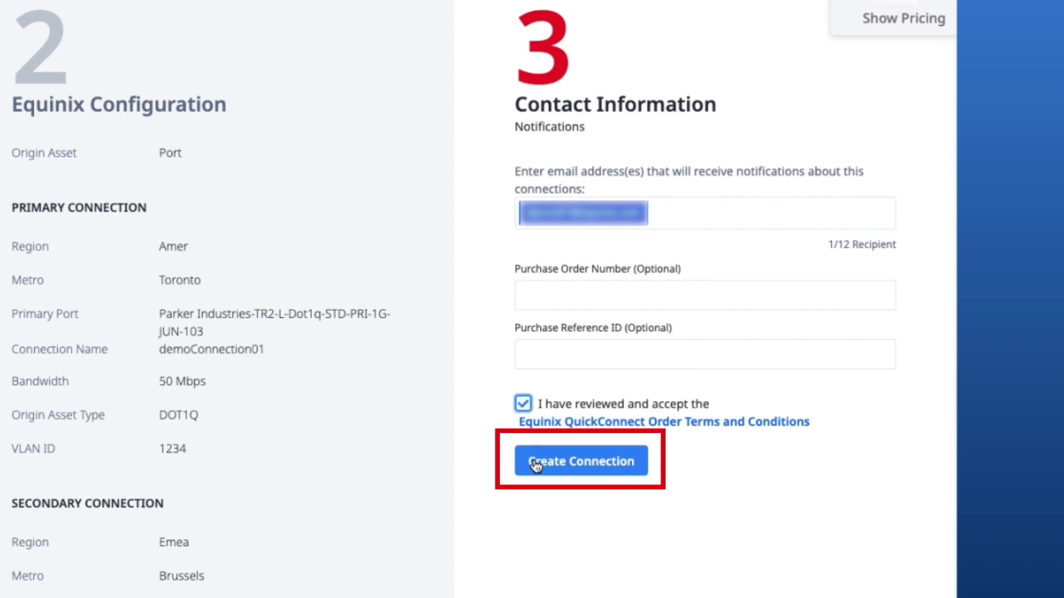
{"action": "left_click", "coordinate": [535, 464]}
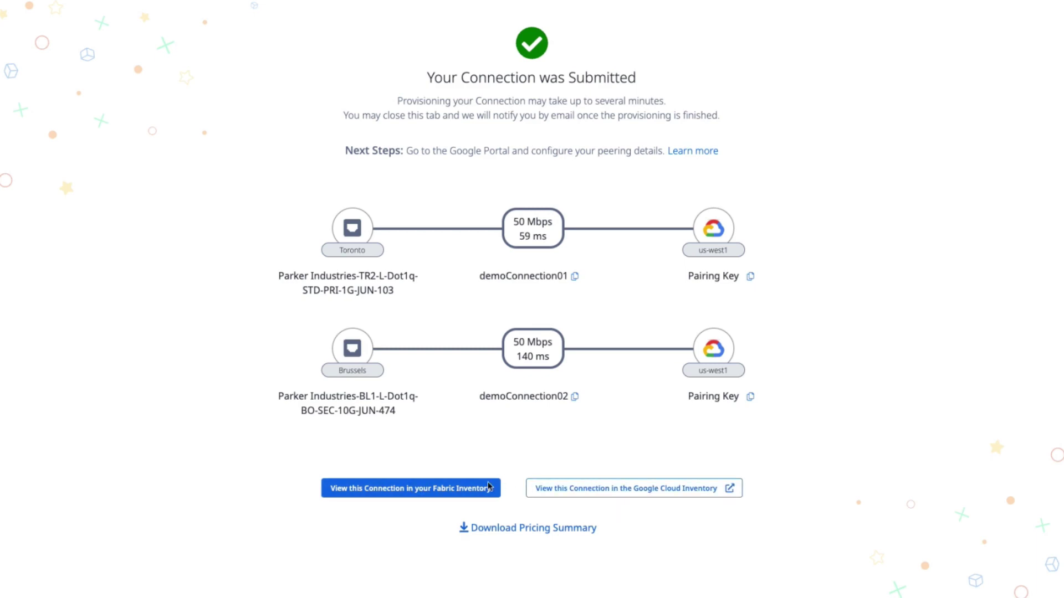
Step: Go from the confirmation page to the Fabric inventory via View this Connection
{"action": "left_click", "coordinate": [419, 490]}
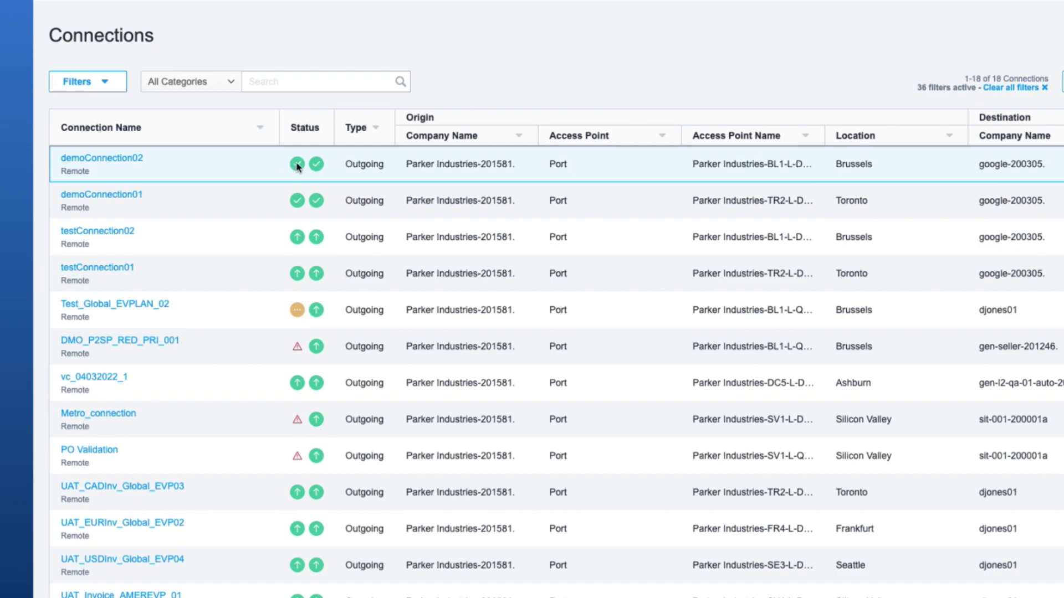
Step: Check the status icons, open demoConnection01's details and highlight its Provisioned Equinix status
{"action": "mouse_move", "coordinate": [298, 165]}
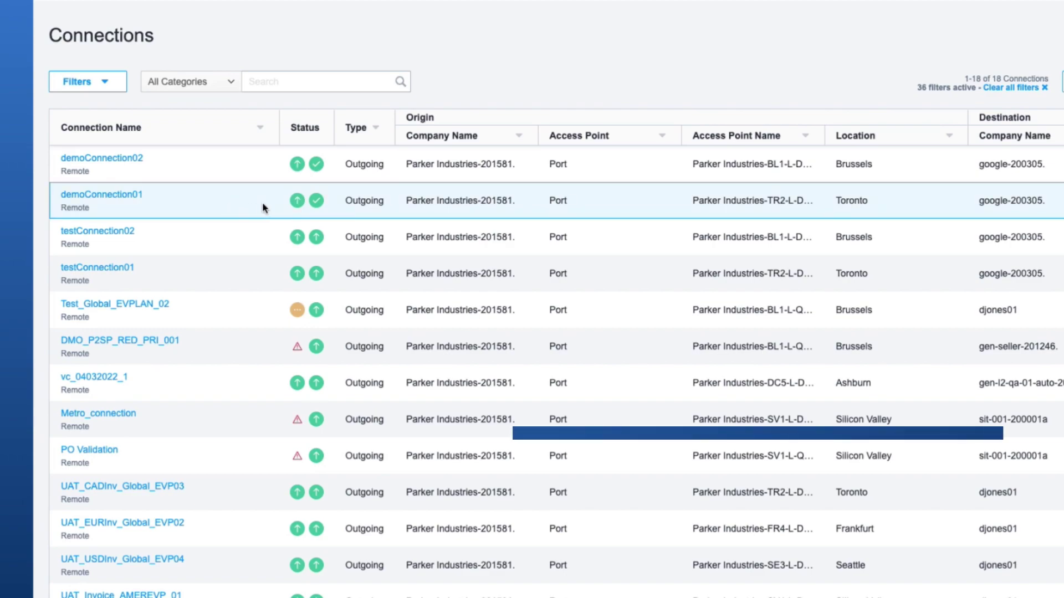
{"action": "mouse_move", "coordinate": [296, 200]}
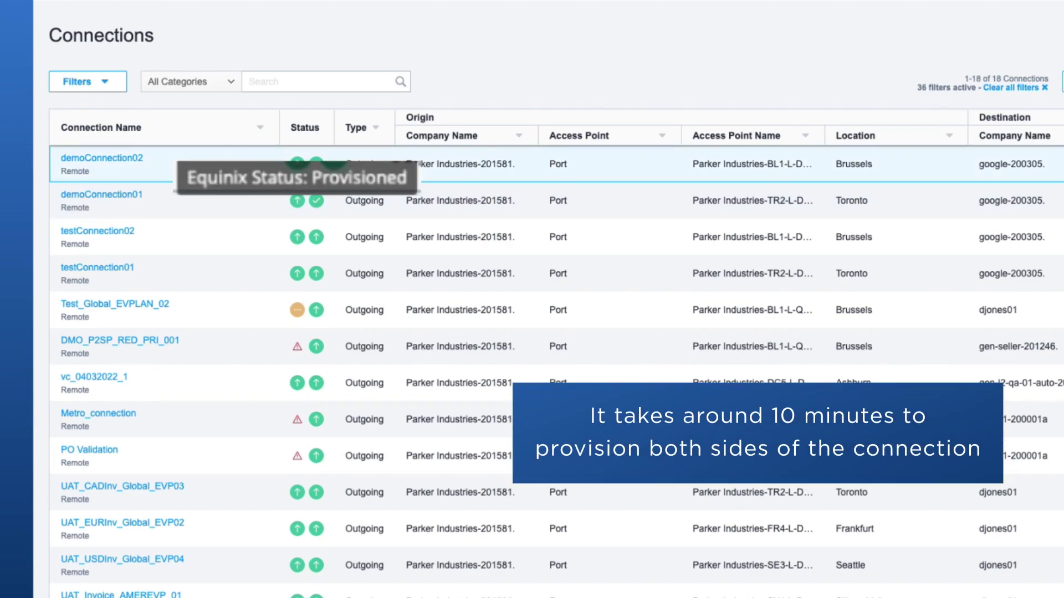
{"action": "left_click", "coordinate": [132, 195]}
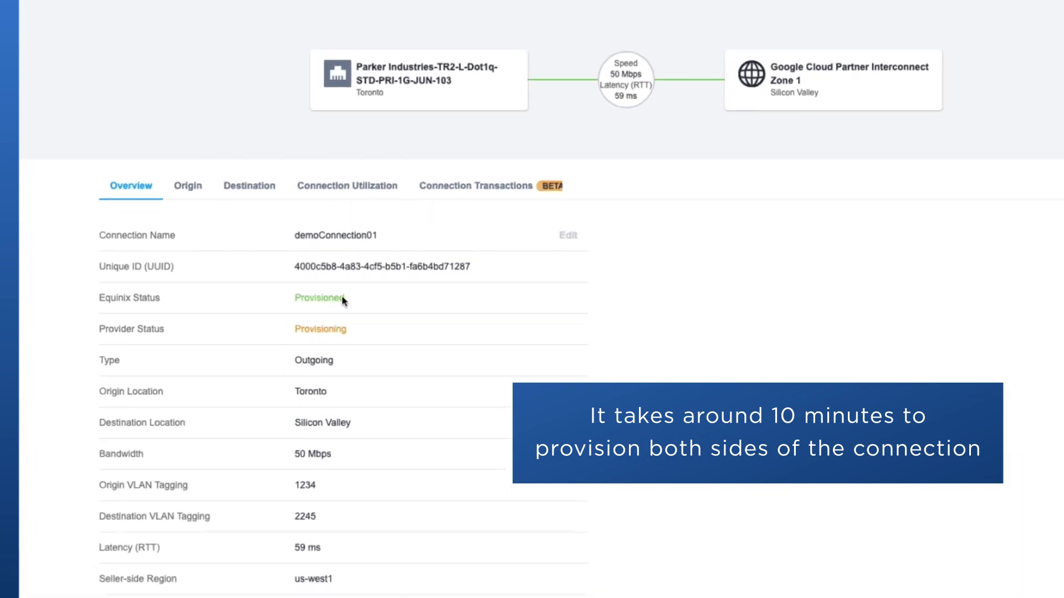
{"action": "left_click_drag", "start_coordinate": [328, 332], "coordinate": [312, 332]}
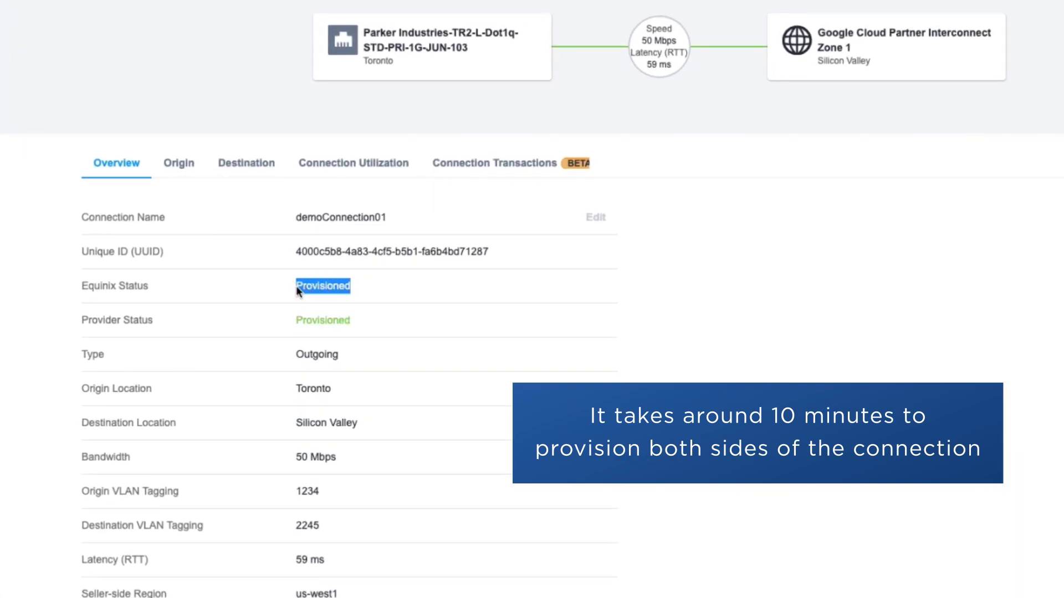